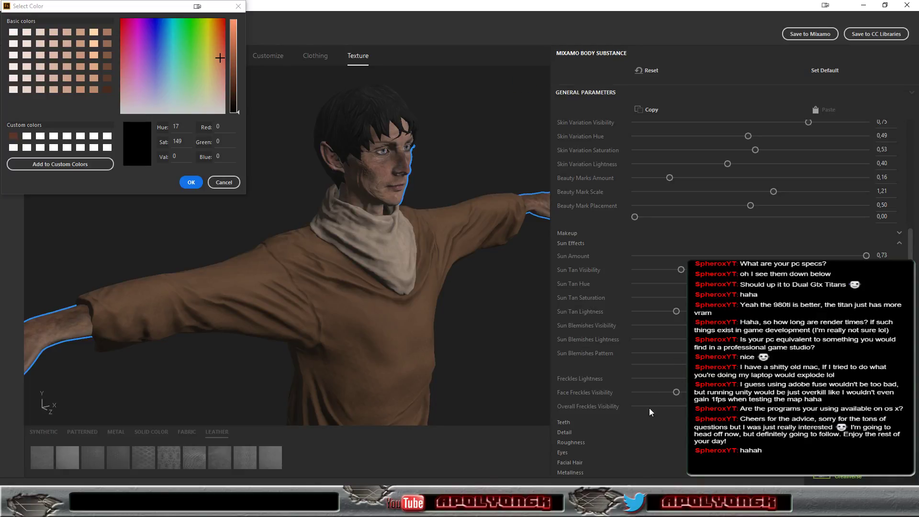
Set Face and Overall Freckles visibility to 0 and Eyes Roughness fully to zero.
left_click_drag(641, 392, 631, 393)
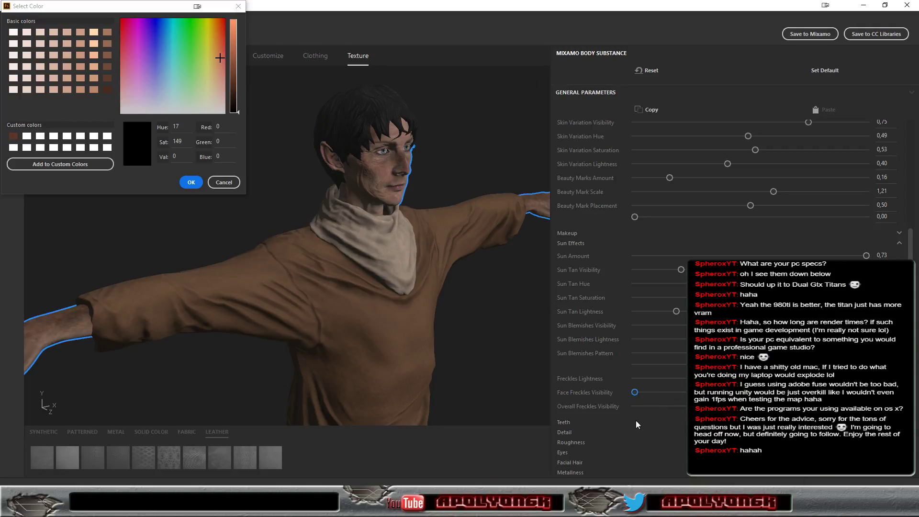
left_click(640, 406)
left_click(569, 430)
scroll(608, 421, "down", 3)
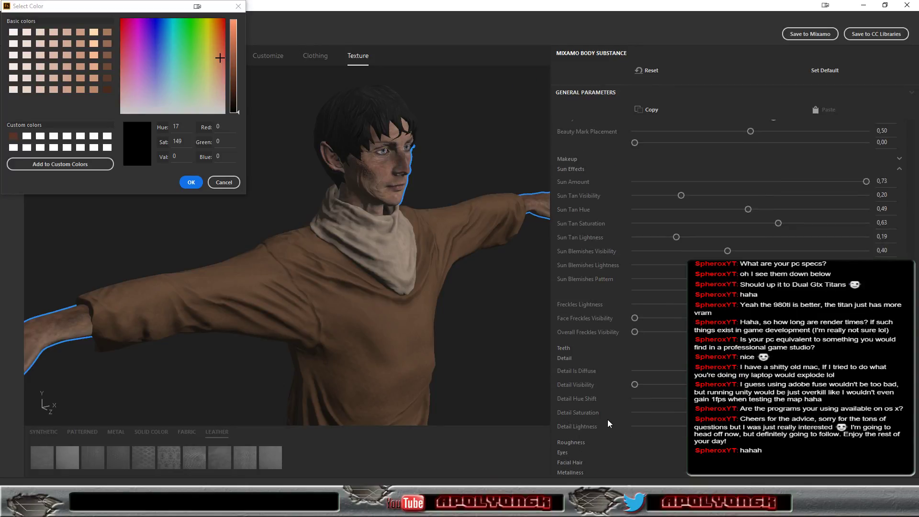
left_click(579, 442)
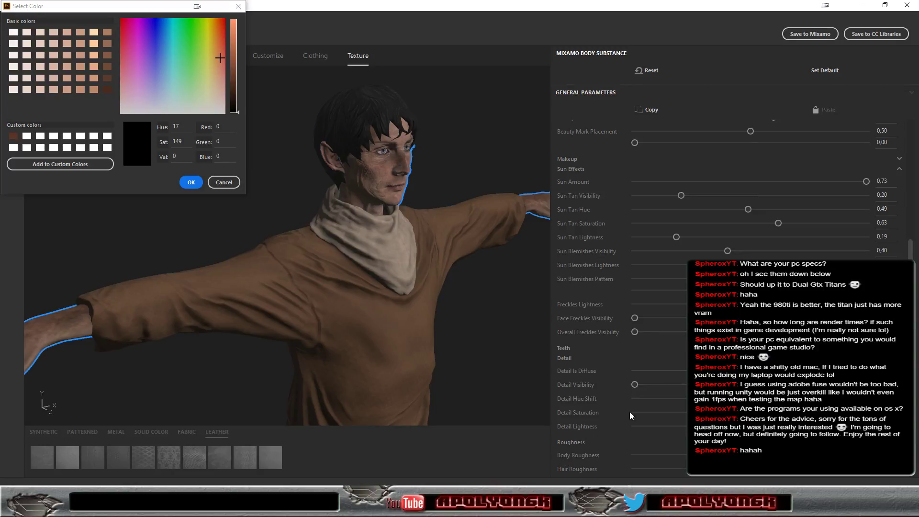
scroll(611, 392, "down", 4)
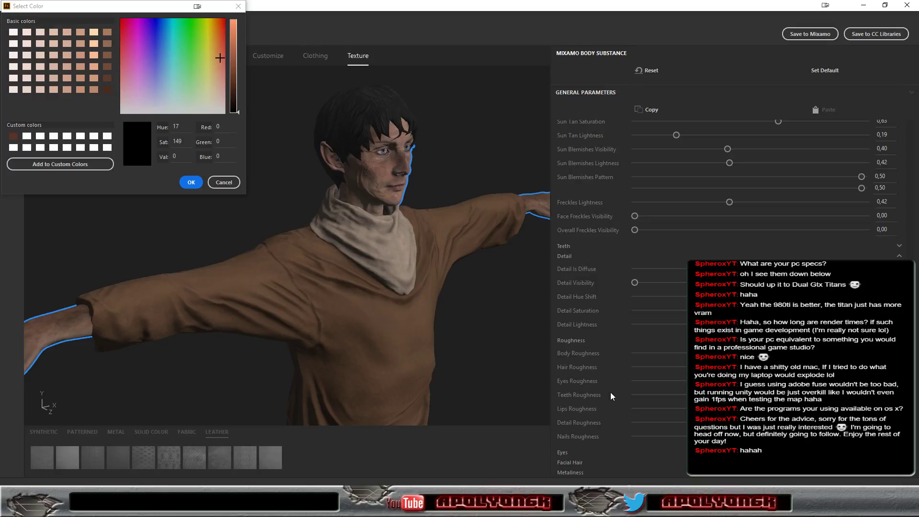
left_click(646, 381)
left_click_drag(642, 384, 633, 383)
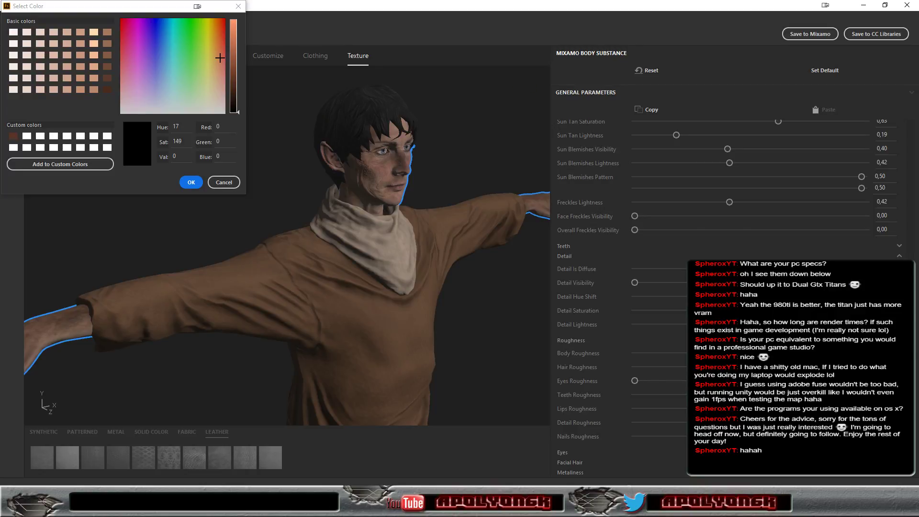
Set the Iris Color to green, adjusting it from an initial teal.
left_click(567, 453)
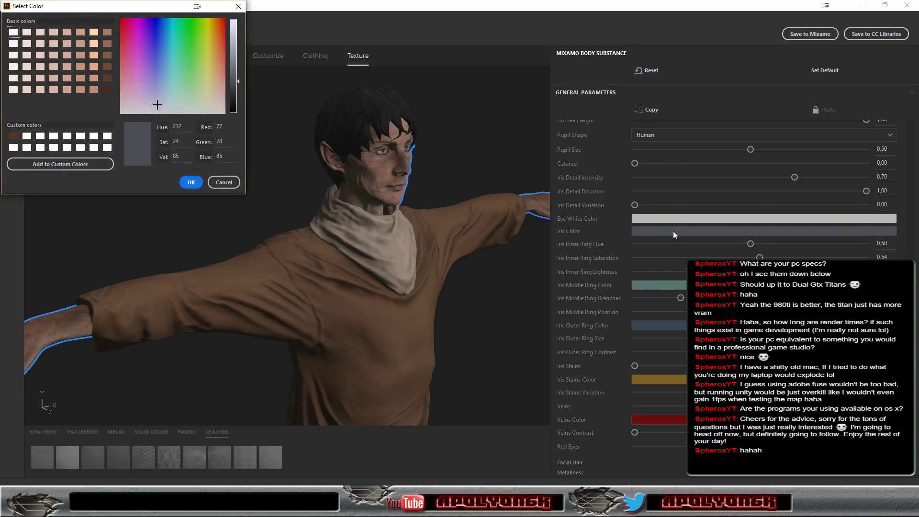
mouse_move(152, 108)
left_mouse_down()
mouse_move(182, 94)
mouse_move(190, 74)
left_mouse_up()
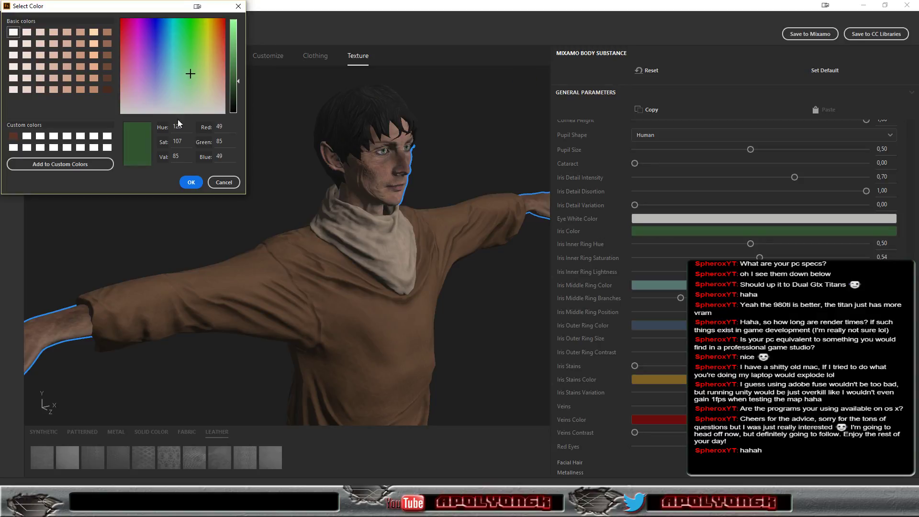
left_click(198, 185)
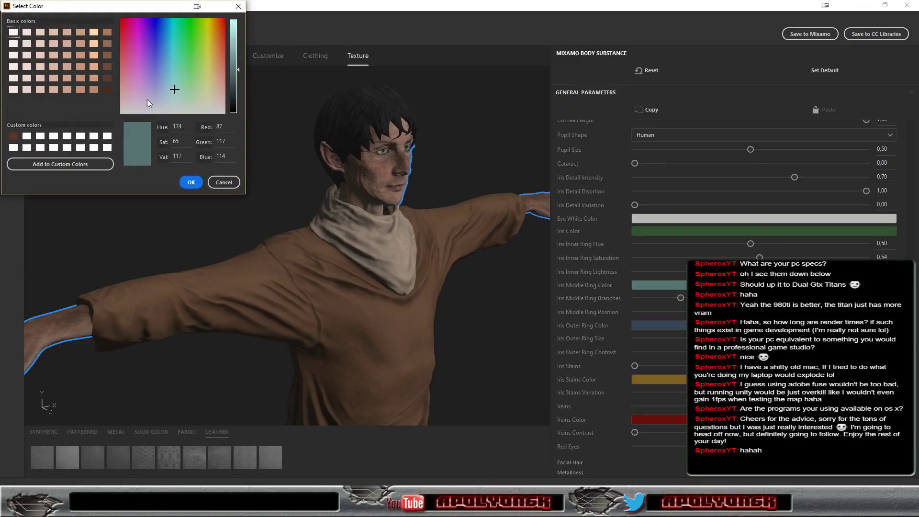
left_click_drag(184, 89, 193, 75)
left_click(191, 182)
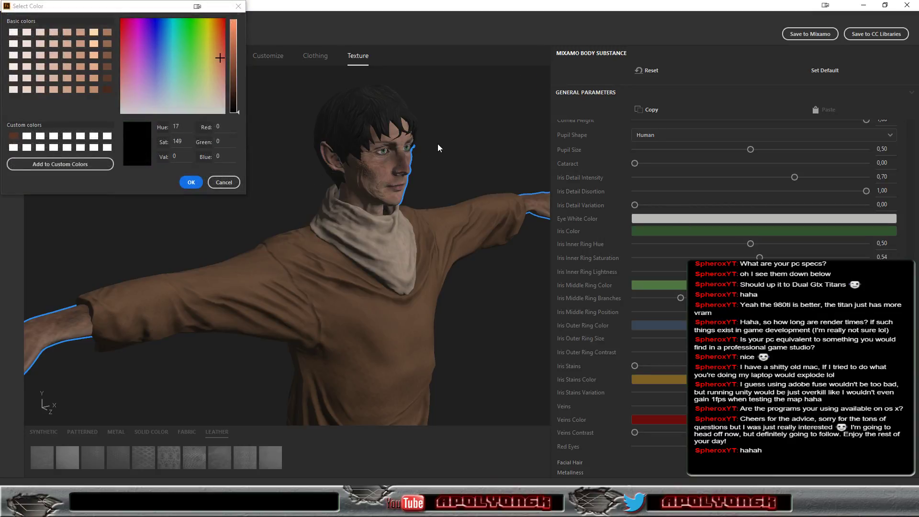
Zoom and orbit to a close frontal view of the face with the Eyes settings expanded.
left_click(186, 184)
scroll(431, 154, "up", 2)
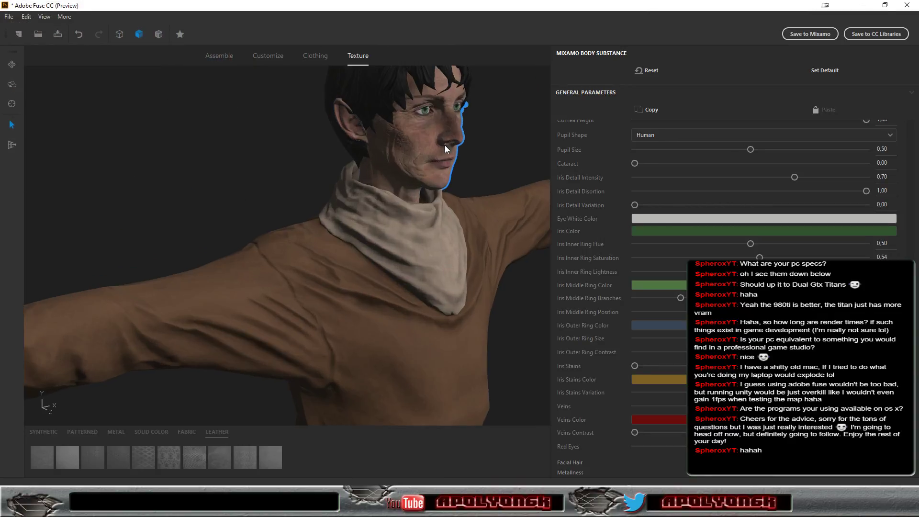
scroll(444, 145, "up", 2)
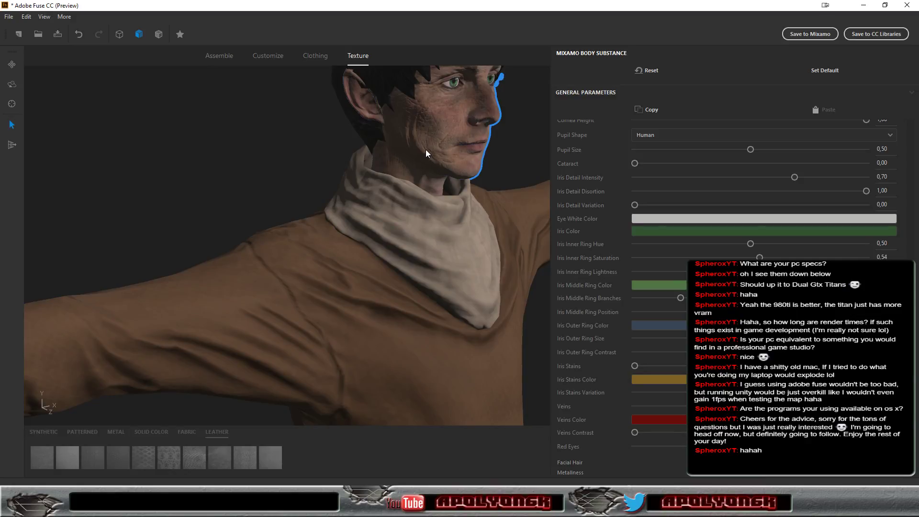
left_click(352, 156)
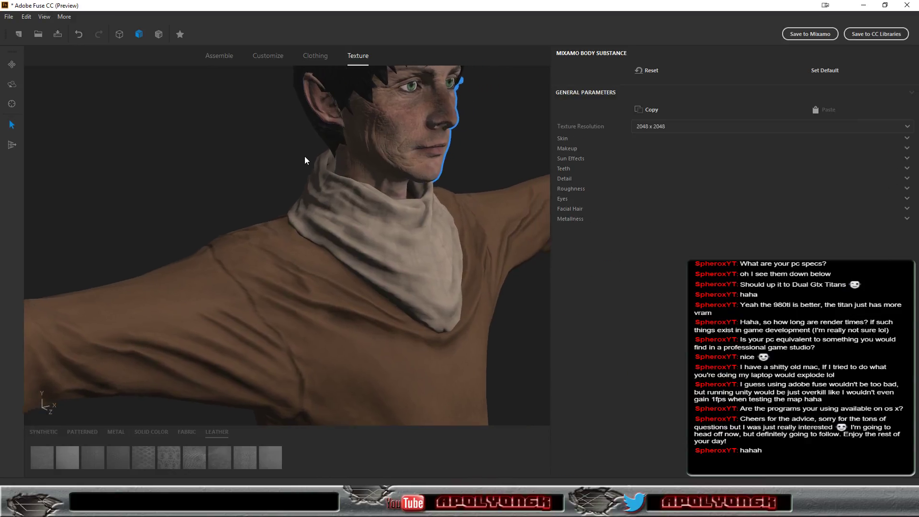
left_click_drag(331, 157, 260, 221)
scroll(341, 231, "up", 2)
scroll(342, 232, "up", 2)
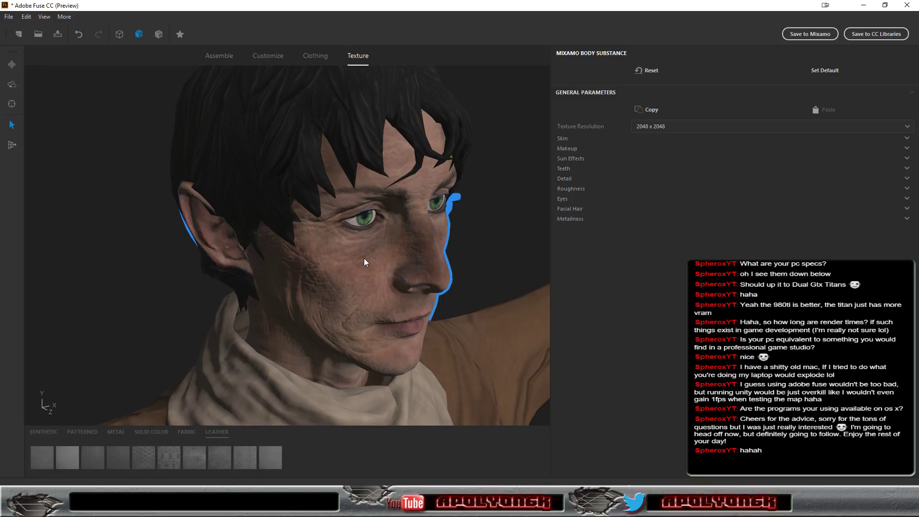
mouse_move(472, 251)
left_mouse_down()
mouse_move(447, 237)
mouse_move(458, 238)
left_mouse_up()
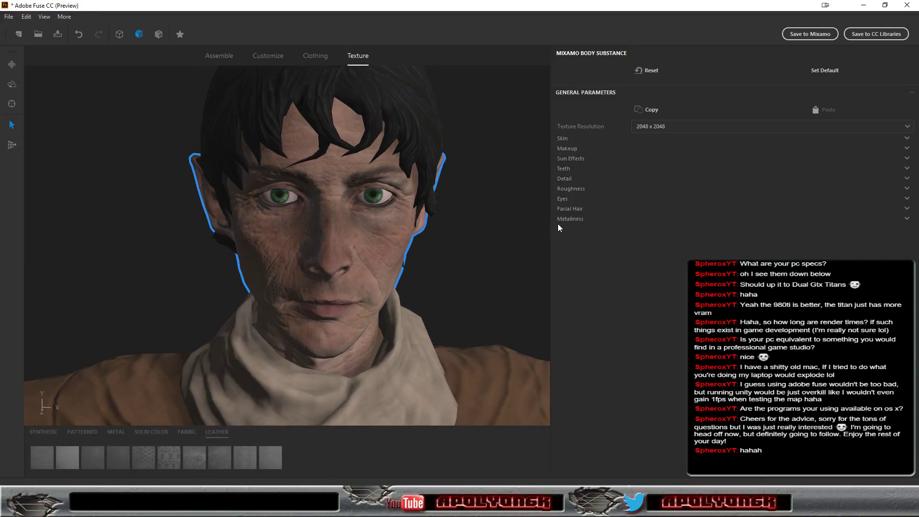
left_click(563, 199)
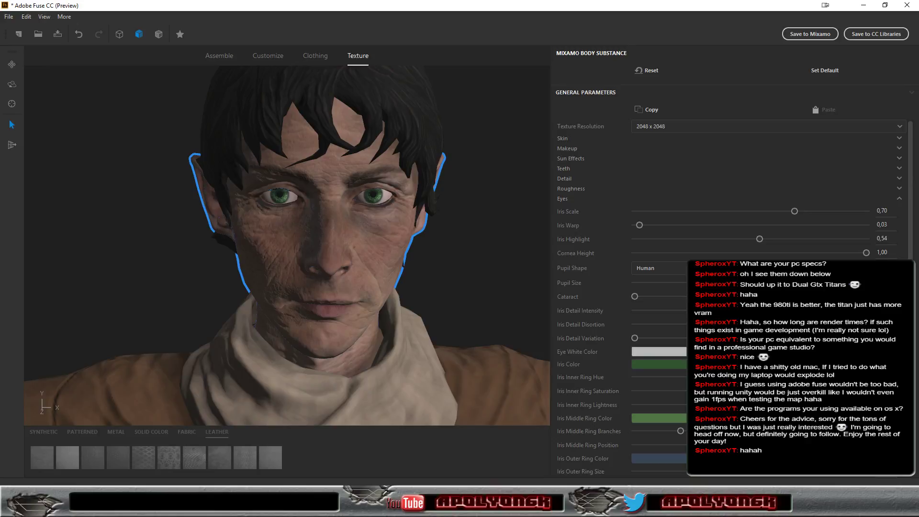
scroll(564, 199, "down", 3)
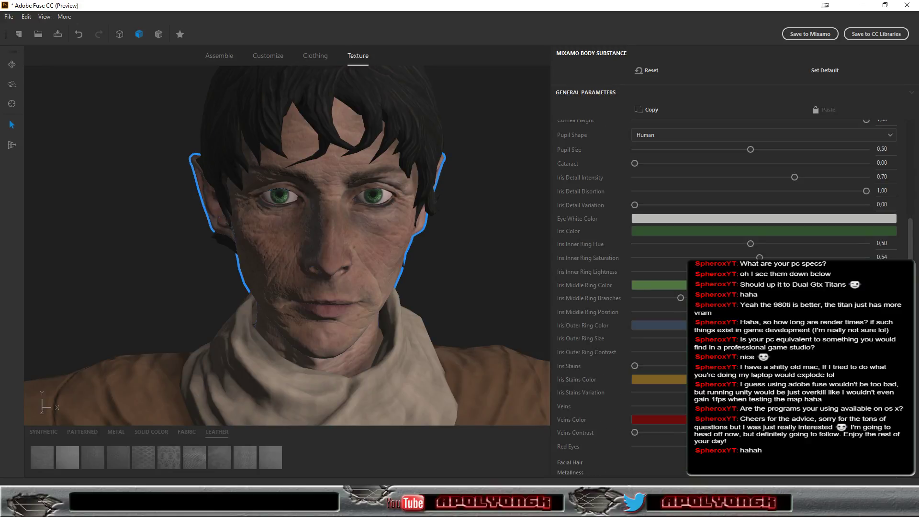
Set the Iris Outer Ring Color to green and lower its value to a dark green.
left_click(658, 326)
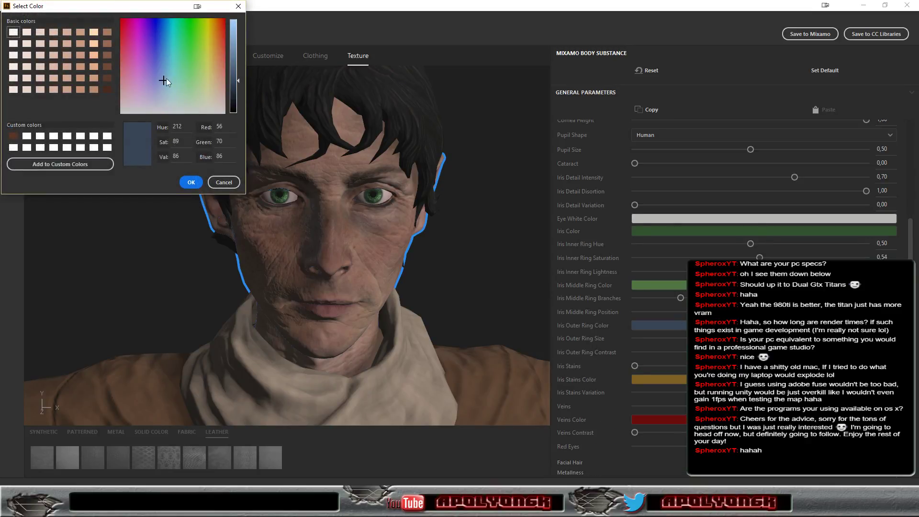
mouse_move(163, 80)
left_mouse_down()
mouse_move(186, 19)
mouse_move(206, 16)
mouse_move(234, 46)
mouse_move(237, 36)
left_mouse_up()
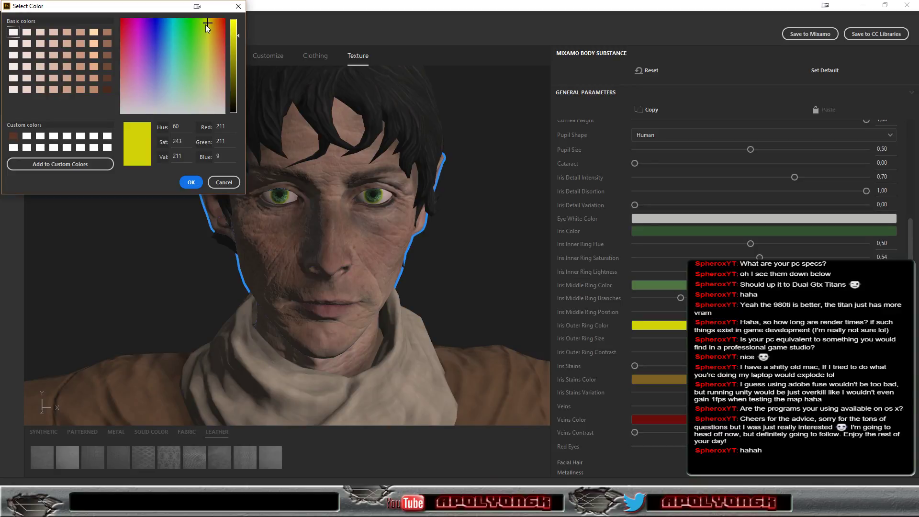
left_click_drag(206, 23, 185, 21)
left_click(234, 49)
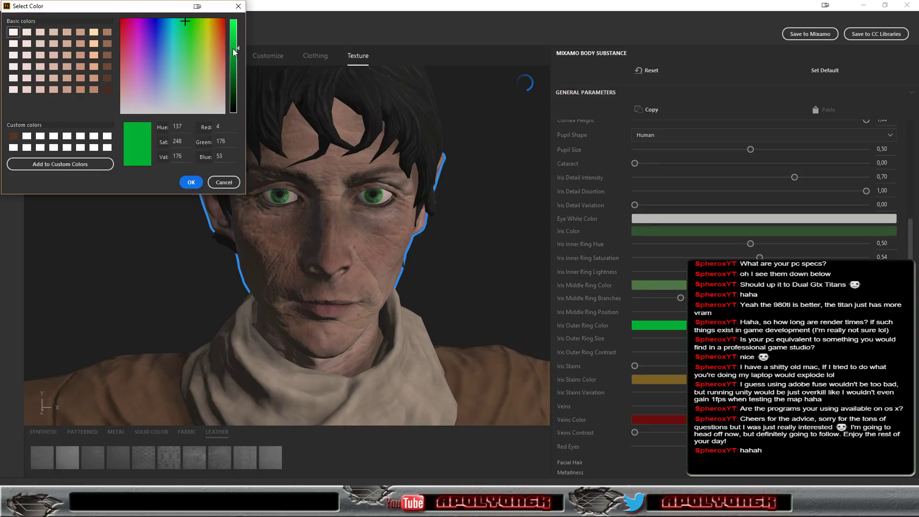
left_click_drag(233, 50, 238, 91)
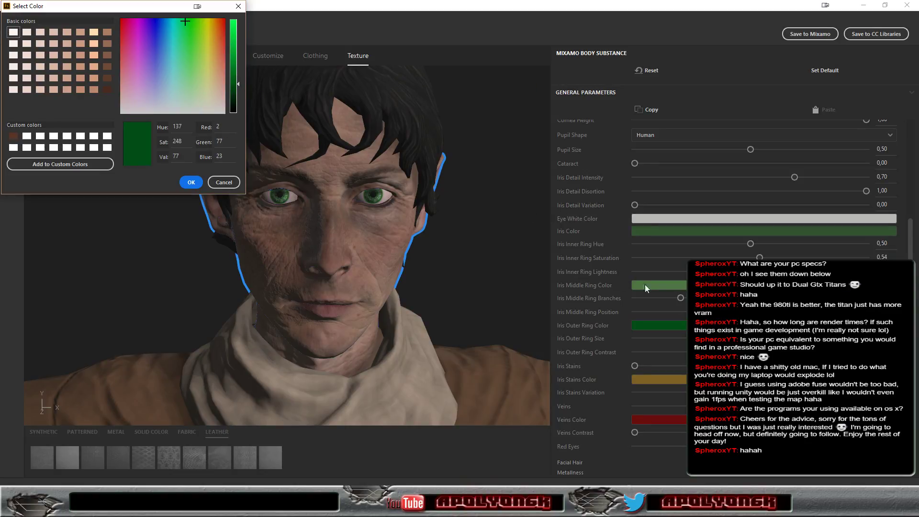
left_click(190, 182)
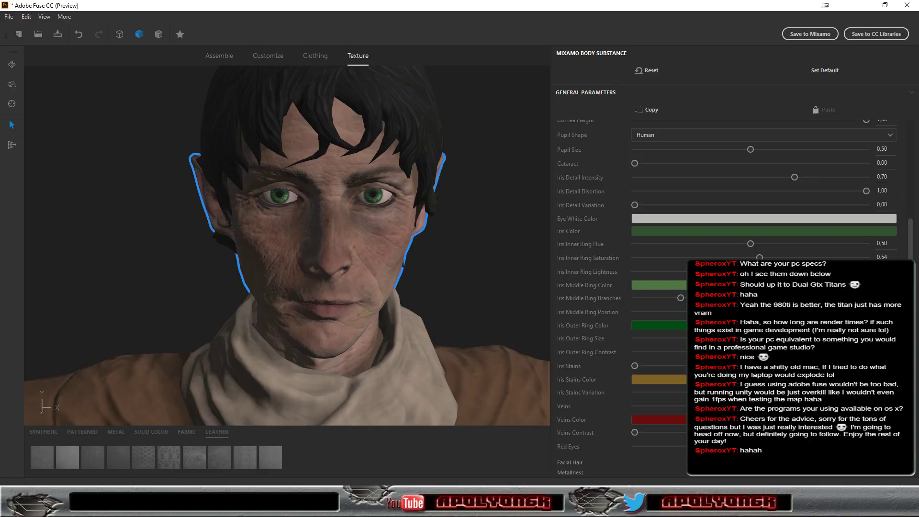
Raise the Iris Stains slider so faint brown stains show in the eyes.
left_click(718, 379)
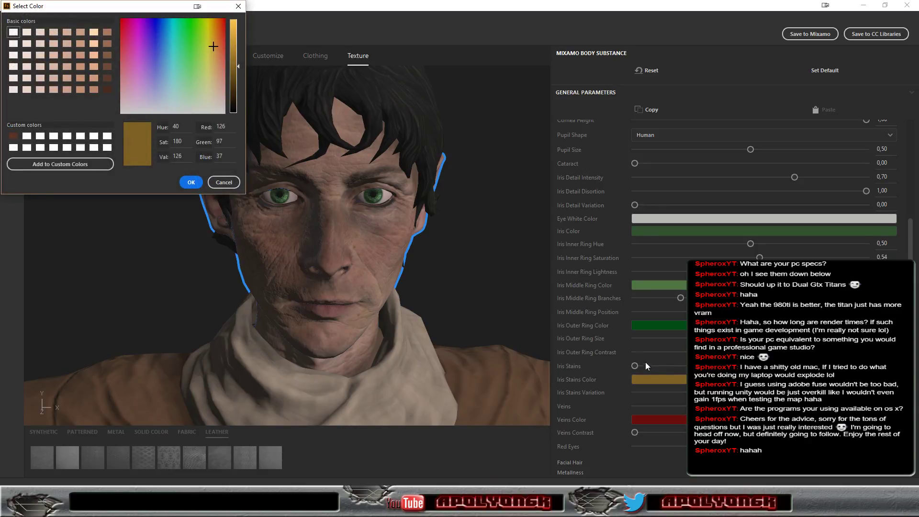
left_click_drag(660, 366, 681, 366)
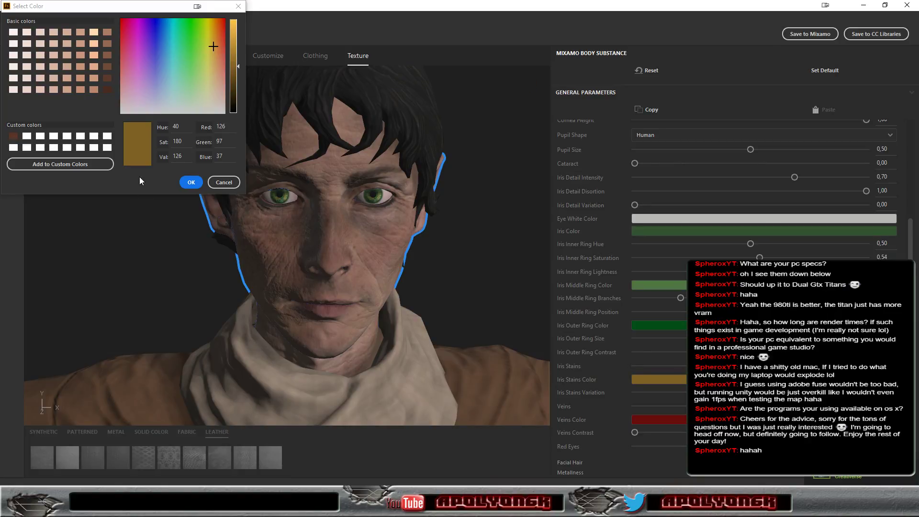
left_click(192, 183)
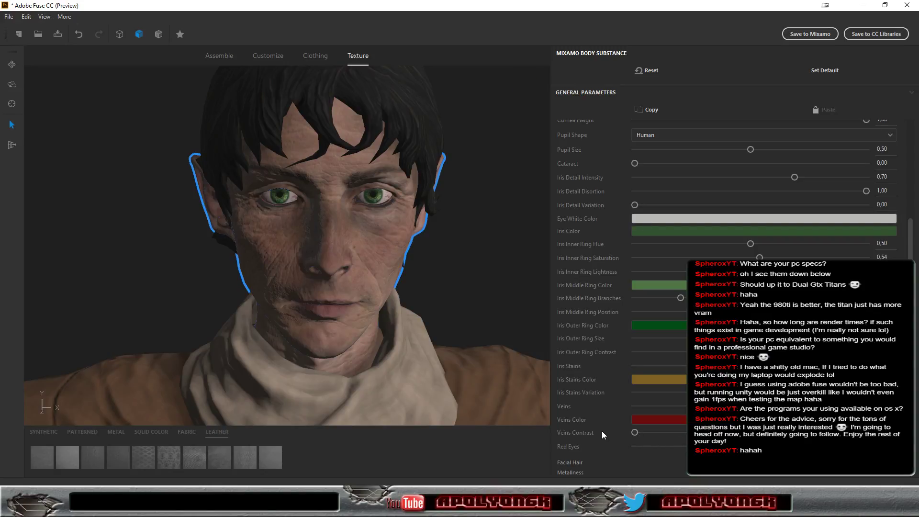
Try Beard 1 and Beard 2 under Facial Hair, checking each in profile.
left_click(576, 461)
scroll(596, 423, "down", 3)
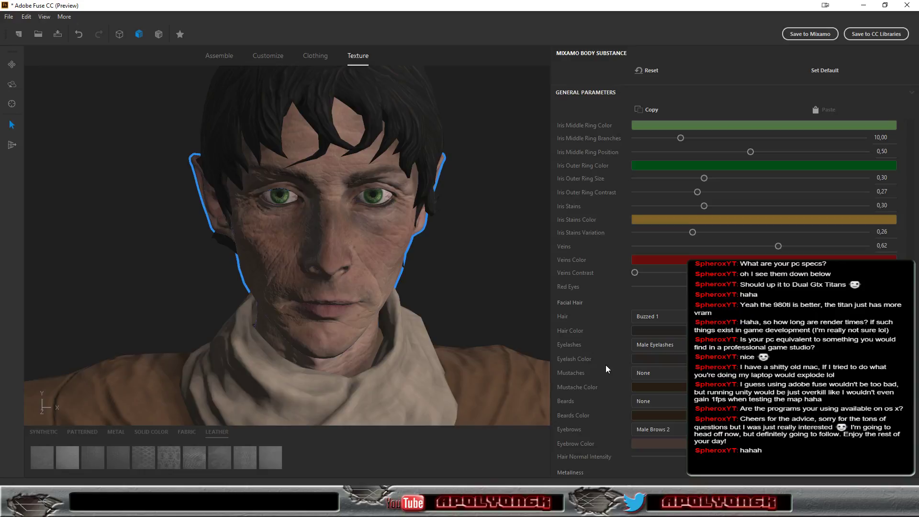
left_click(650, 401)
left_click(655, 419)
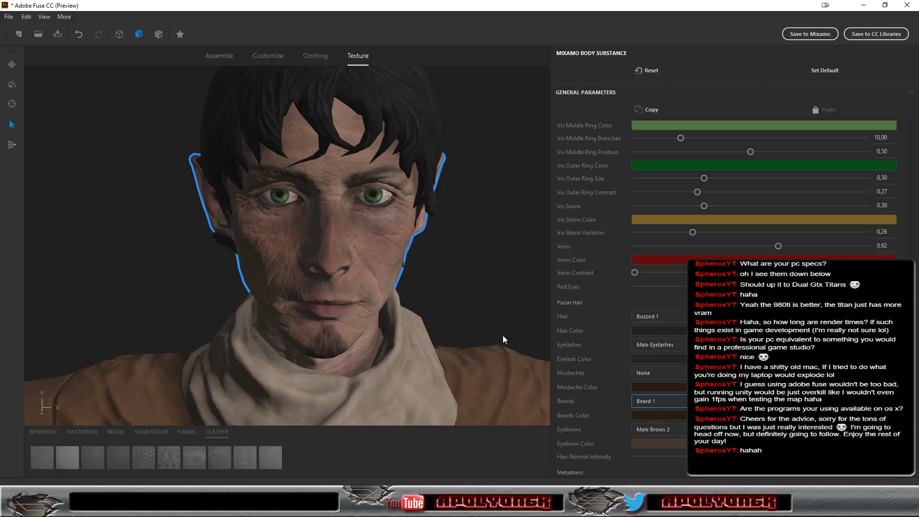
mouse_move(503, 335)
left_mouse_down()
mouse_move(484, 308)
mouse_move(573, 292)
mouse_move(351, 298)
mouse_move(493, 306)
left_mouse_up()
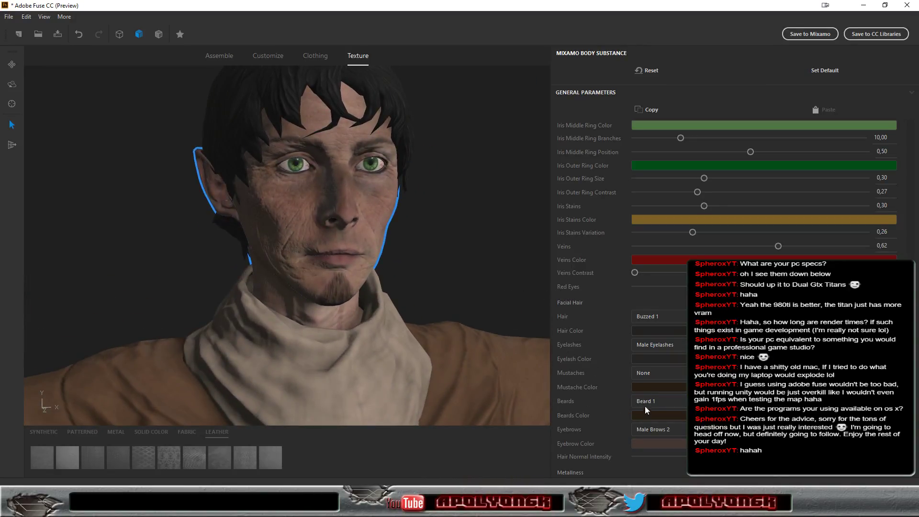
left_click(658, 403)
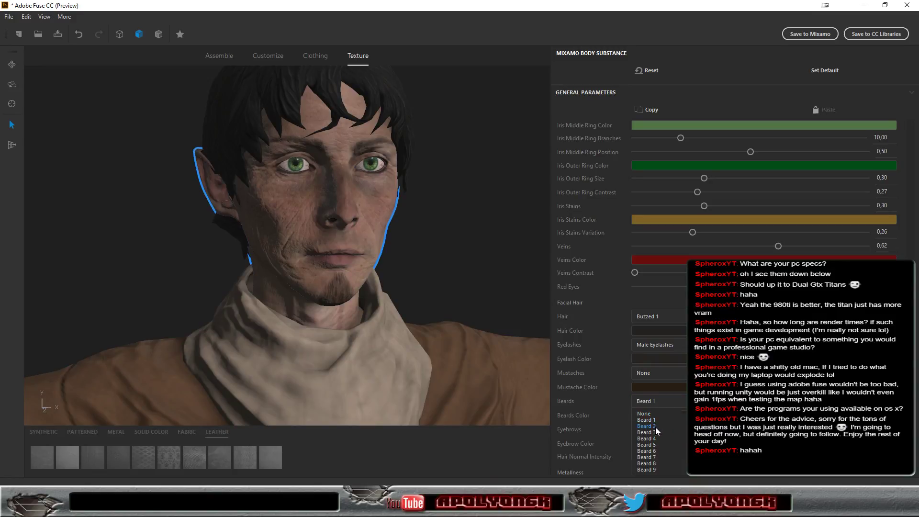
left_click(656, 427)
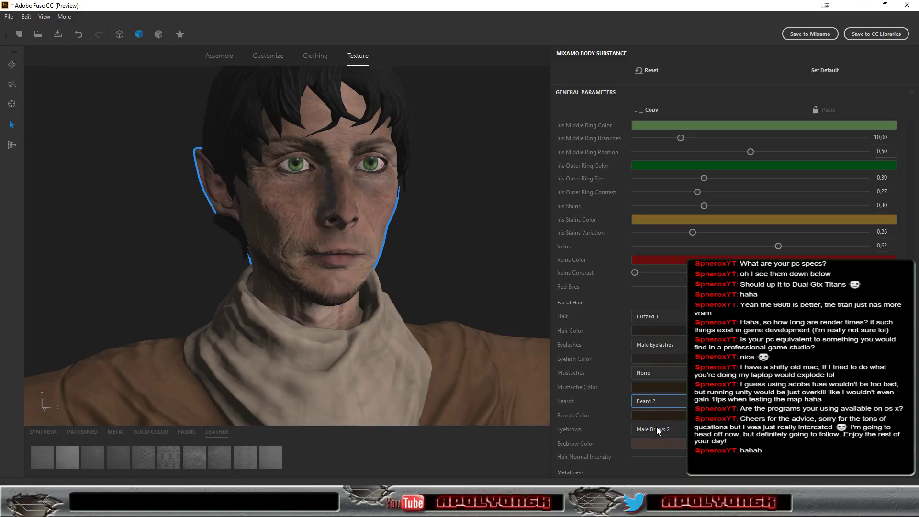
mouse_move(484, 278)
left_mouse_down()
mouse_move(576, 269)
mouse_move(432, 266)
left_mouse_up()
left_click_drag(322, 267, 482, 278)
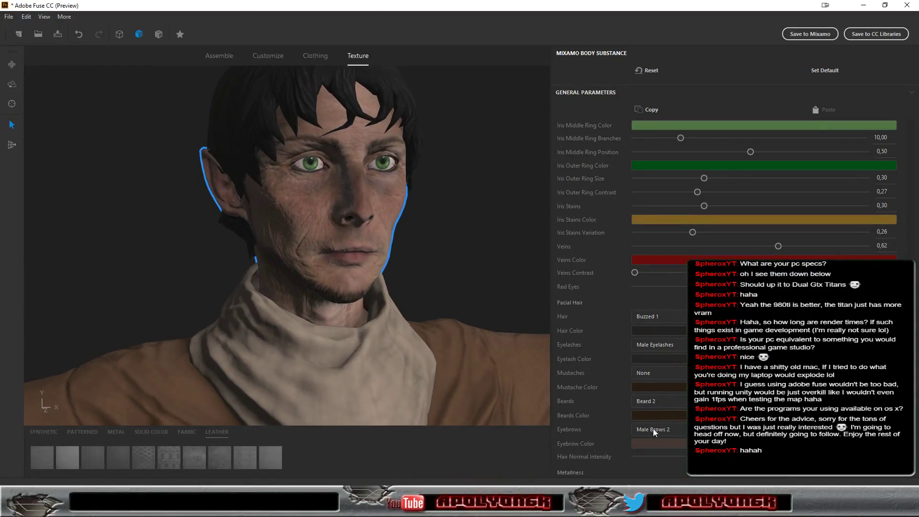
Compare Beards 3, 9, 8 and 7, orbiting the character to view each.
left_click(657, 402)
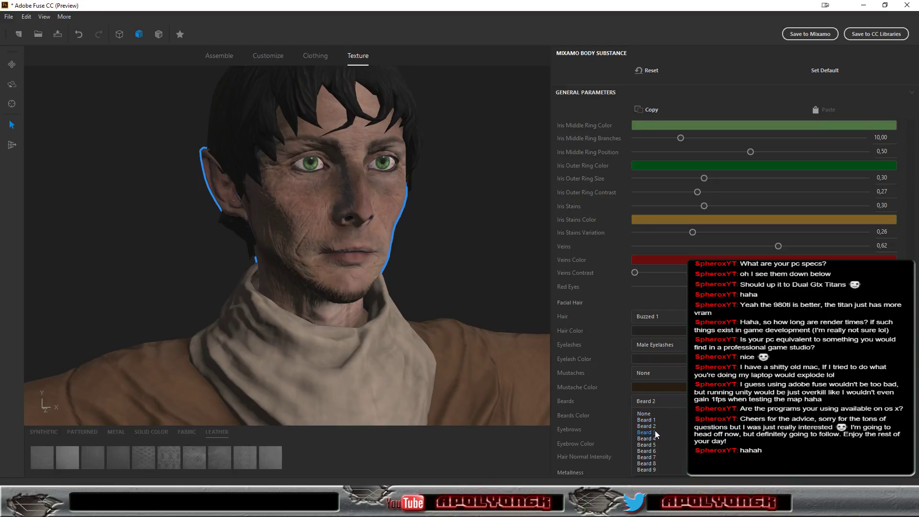
left_click(655, 432)
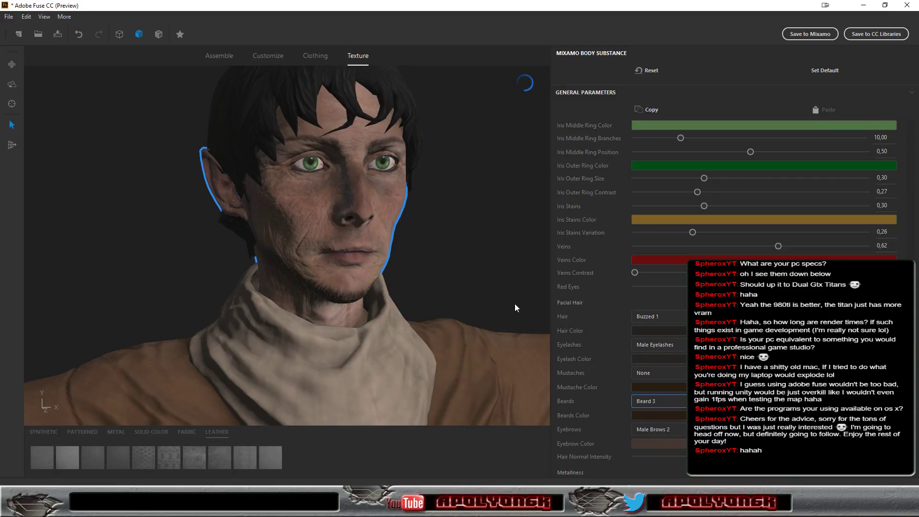
left_click(657, 400)
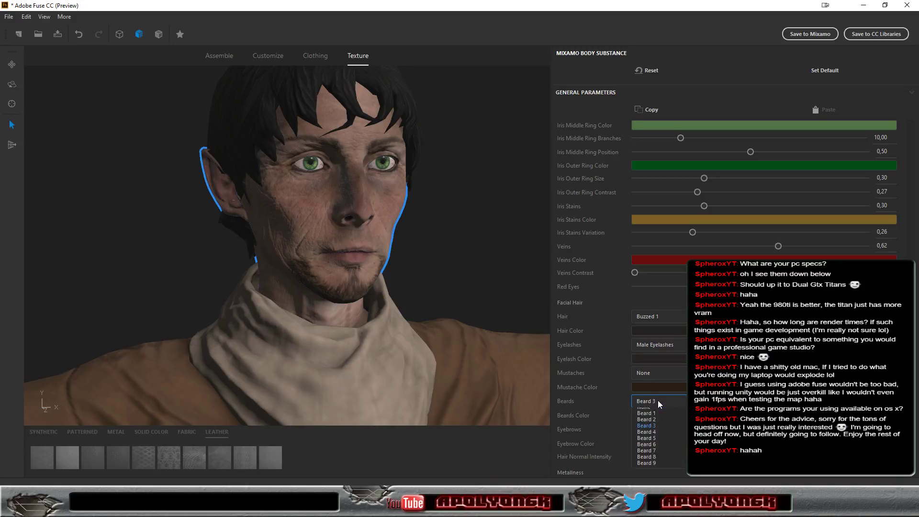
left_click(651, 470)
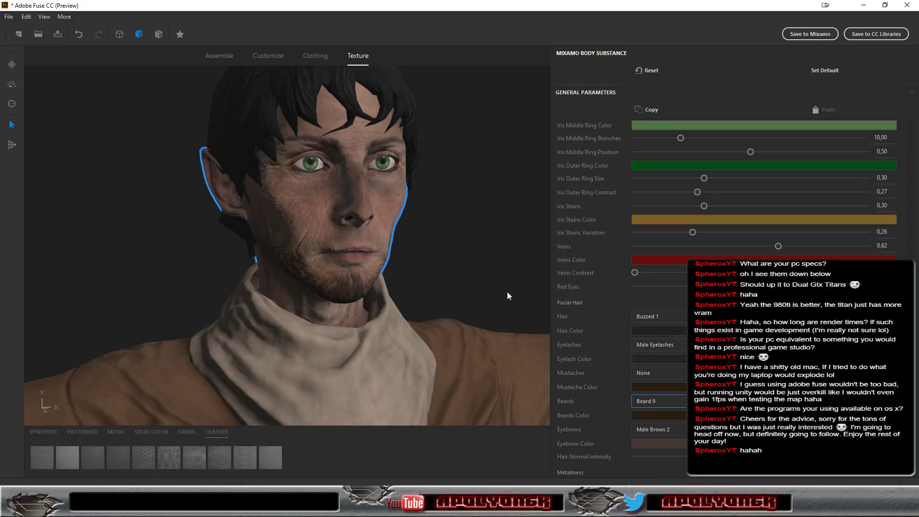
mouse_move(507, 292)
left_mouse_down()
mouse_move(346, 277)
mouse_move(574, 287)
left_mouse_up()
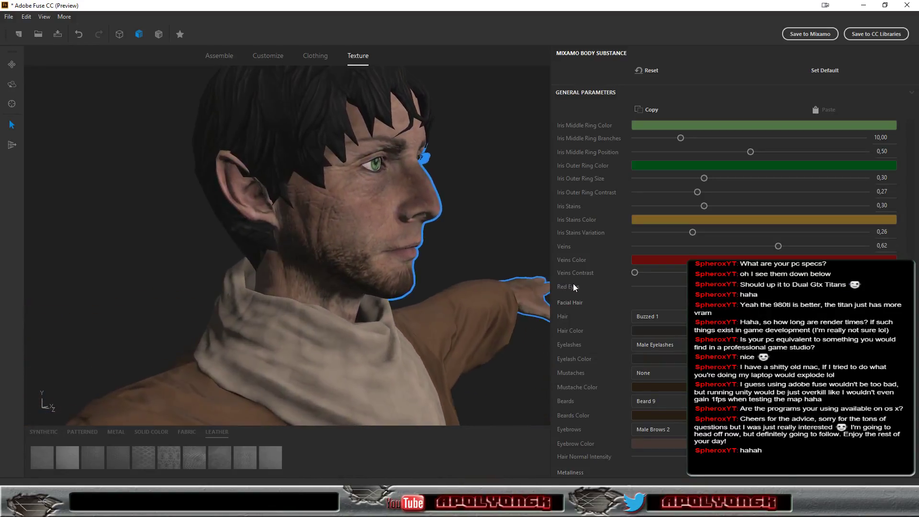
left_click(661, 402)
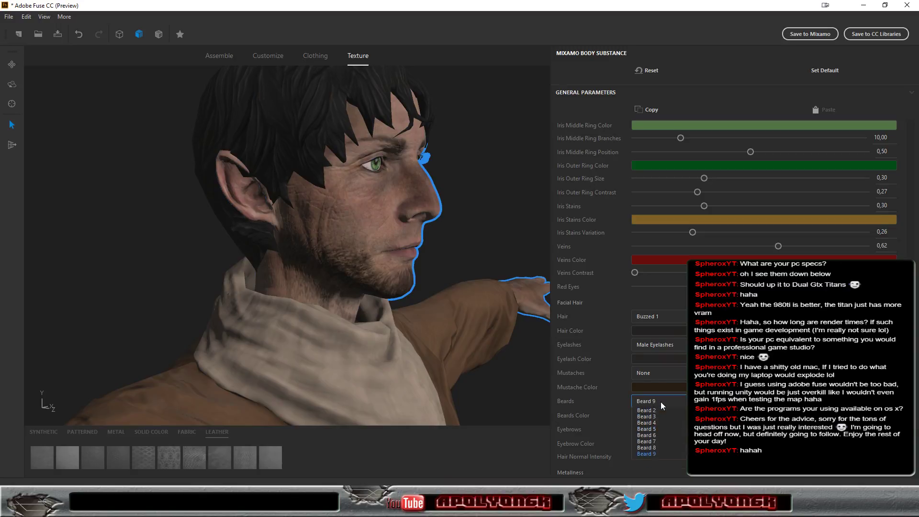
left_click(660, 464)
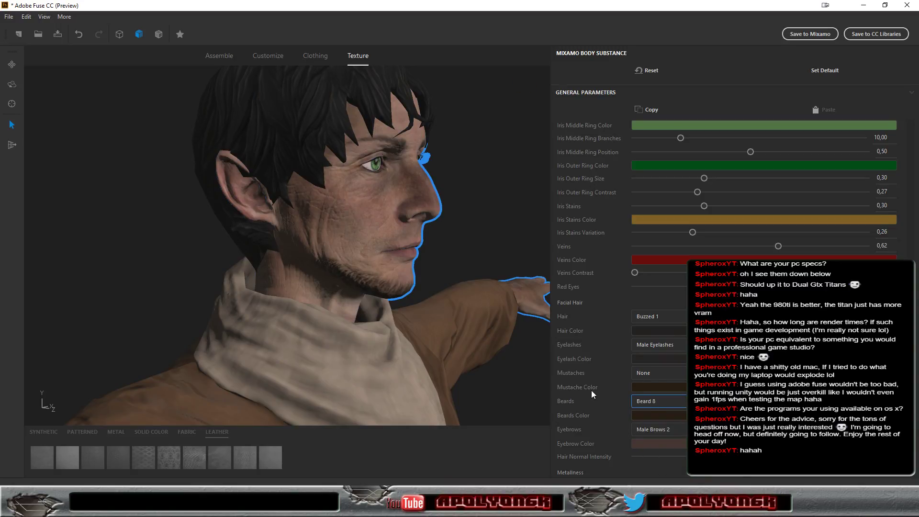
left_click(653, 402)
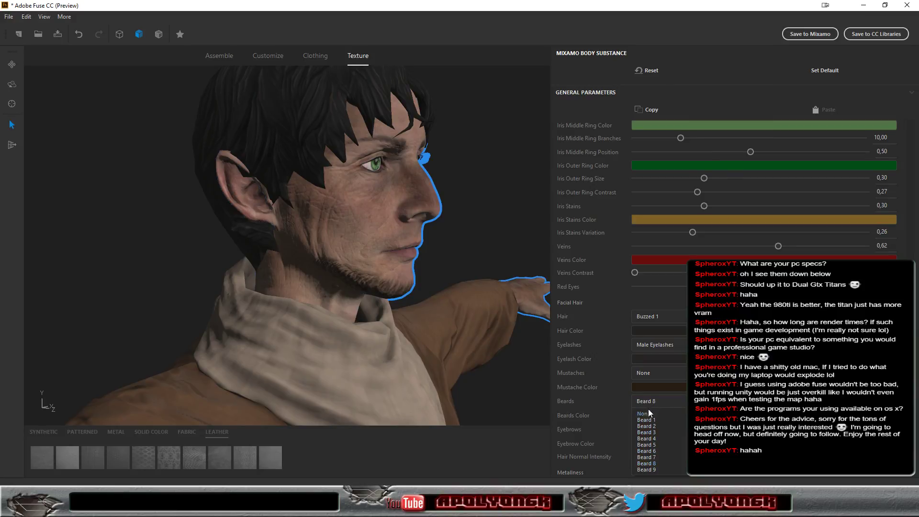
left_click(656, 458)
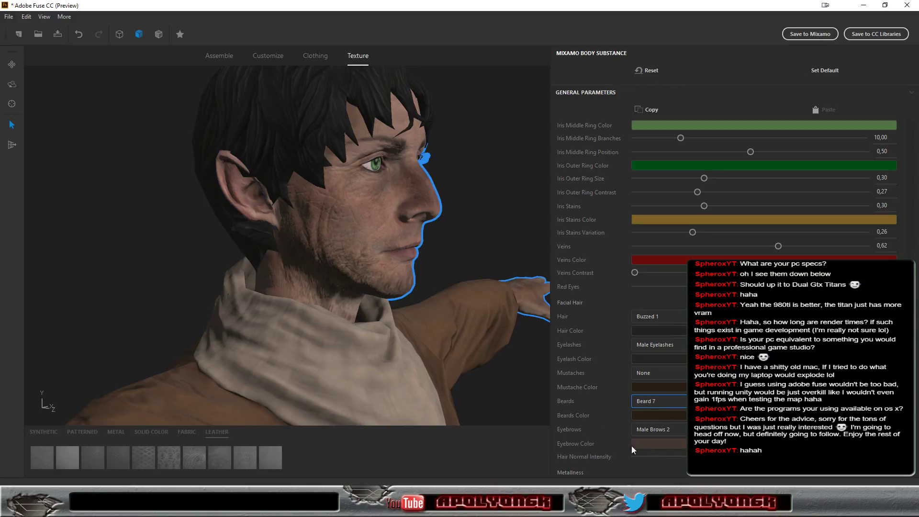
mouse_move(483, 238)
left_mouse_down()
mouse_move(320, 224)
mouse_move(470, 229)
left_mouse_up()
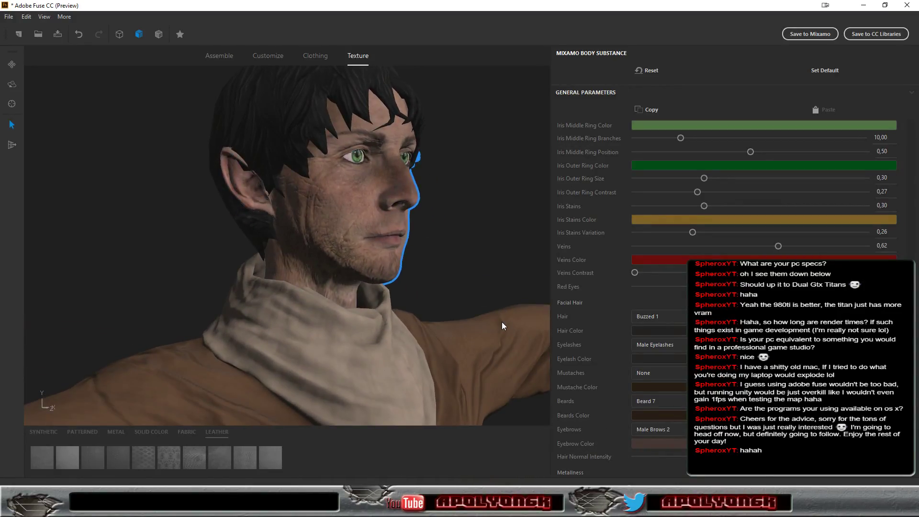
Try Beard 6, then settle on Beard 9 and orbit to view it.
left_click(656, 402)
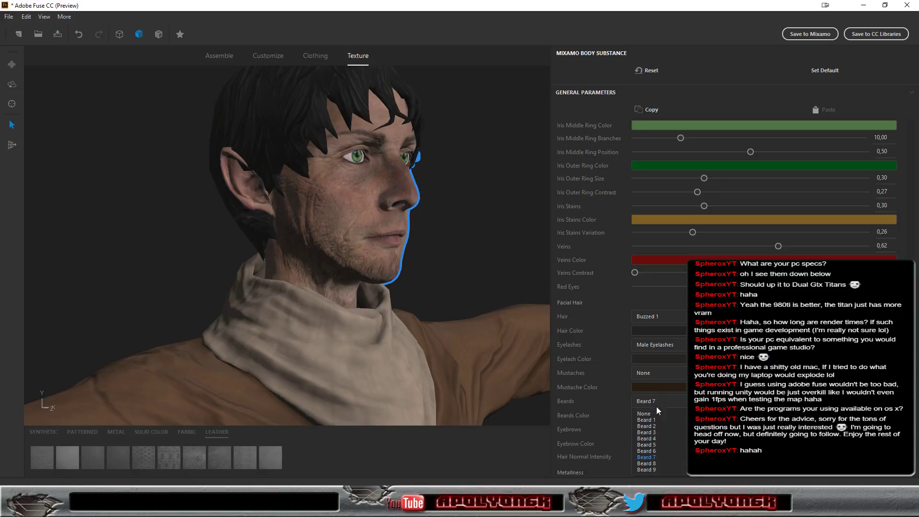
left_click(657, 450)
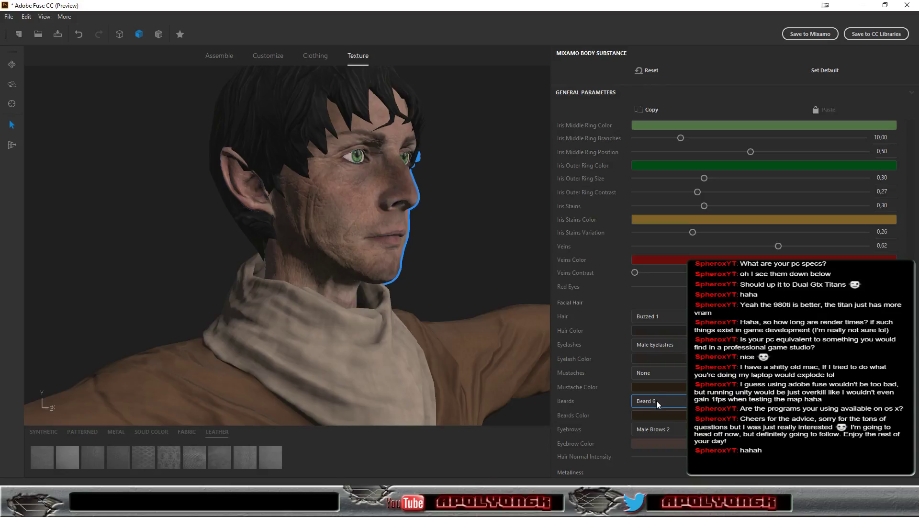
left_click(656, 400)
left_click(654, 470)
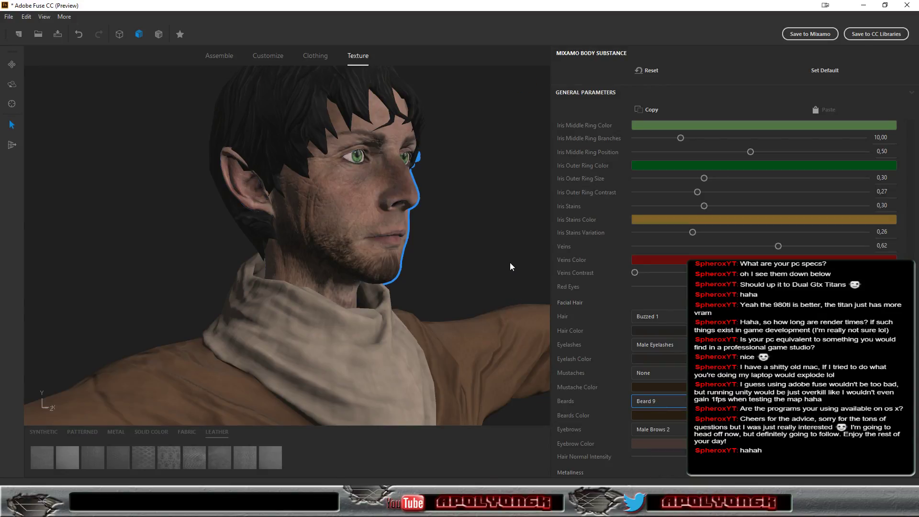
mouse_move(510, 263)
left_mouse_down()
mouse_move(287, 265)
mouse_move(445, 268)
left_mouse_up()
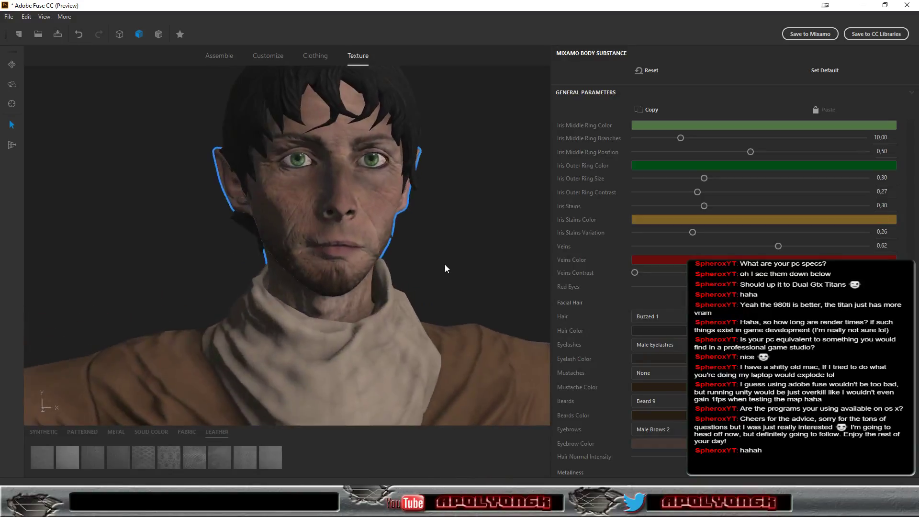
Try Mustaches 8, 7, 6, 5 and 4 on the character.
left_click(651, 375)
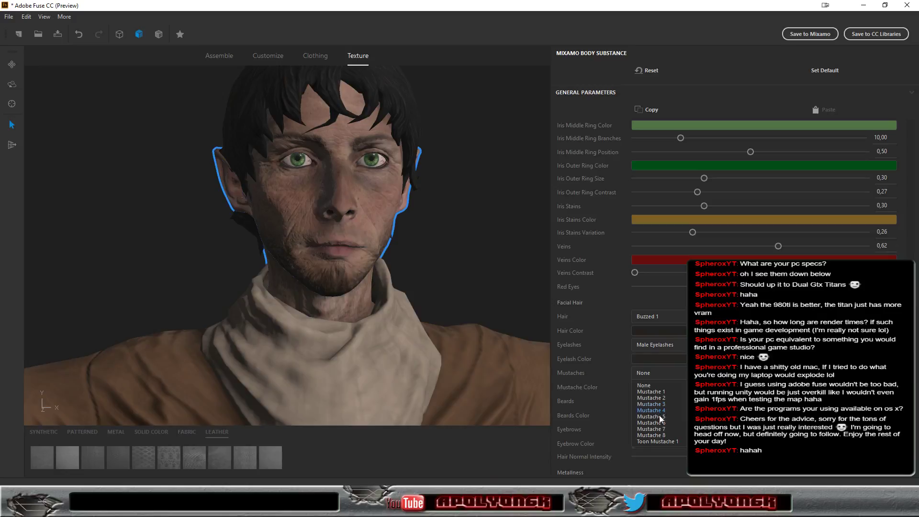
left_click(659, 435)
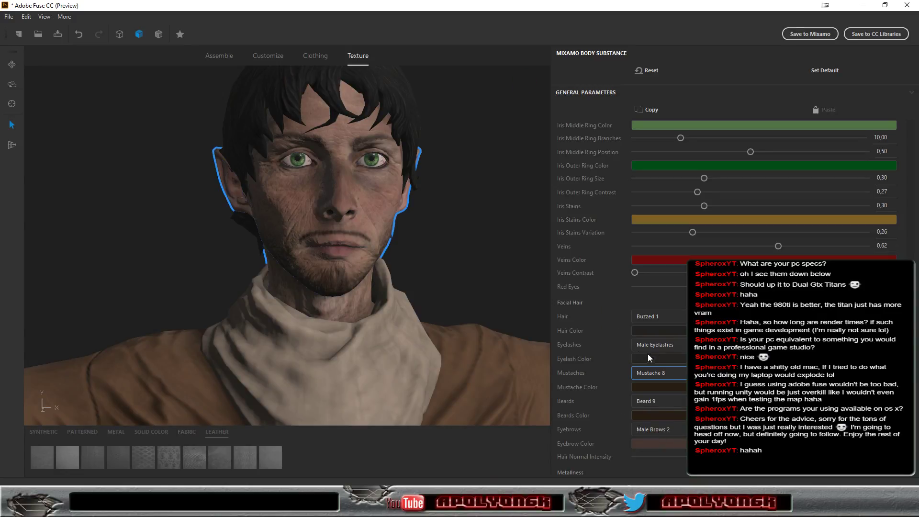
left_click(659, 373)
left_click(657, 425)
left_click(658, 375)
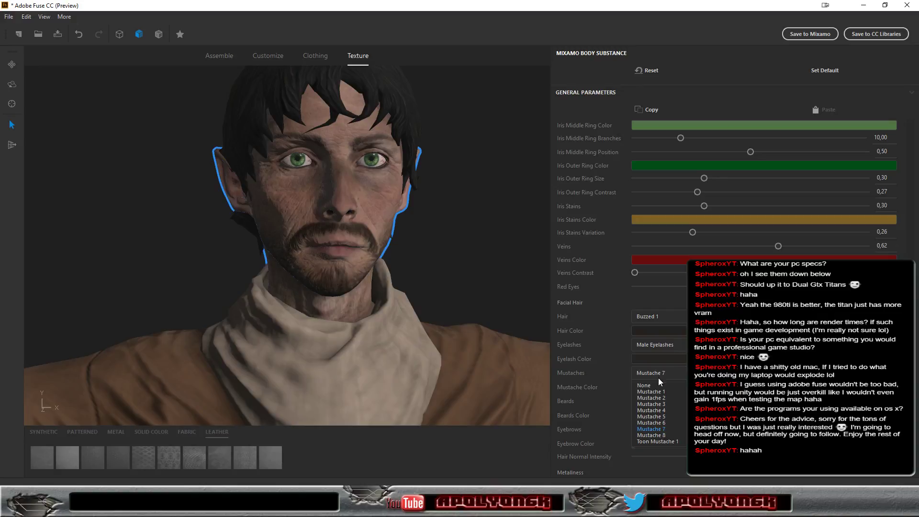
left_click(653, 423)
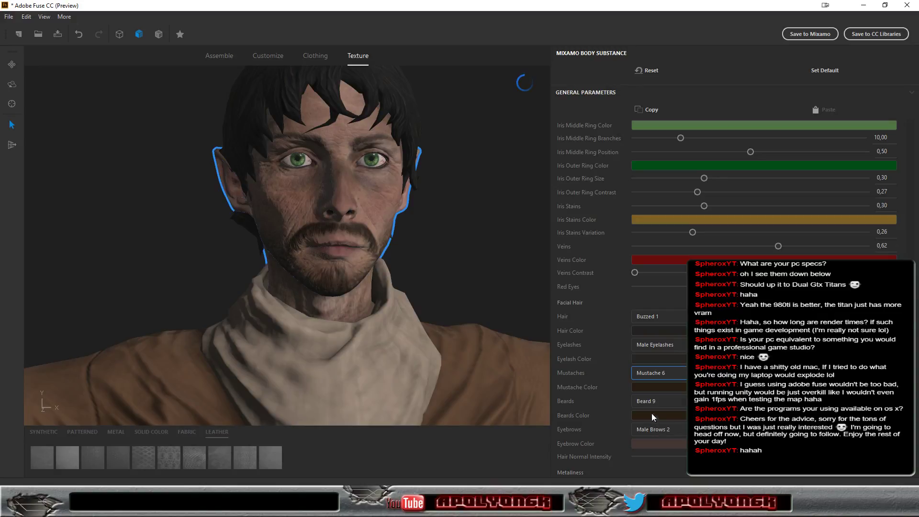
left_click(649, 377)
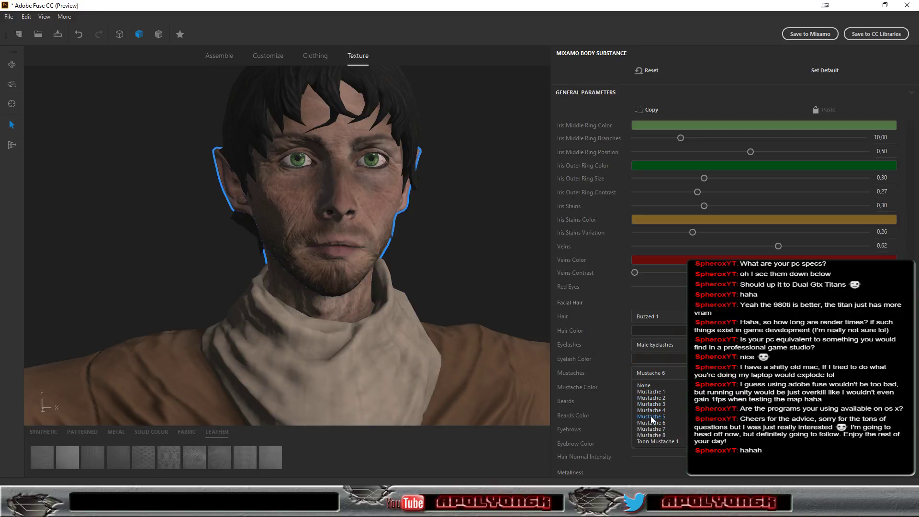
left_click(651, 416)
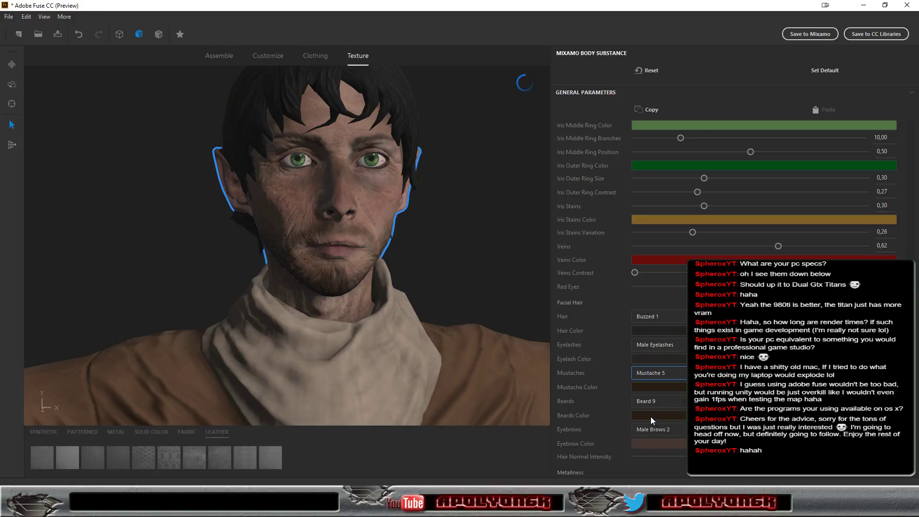
left_click(648, 373)
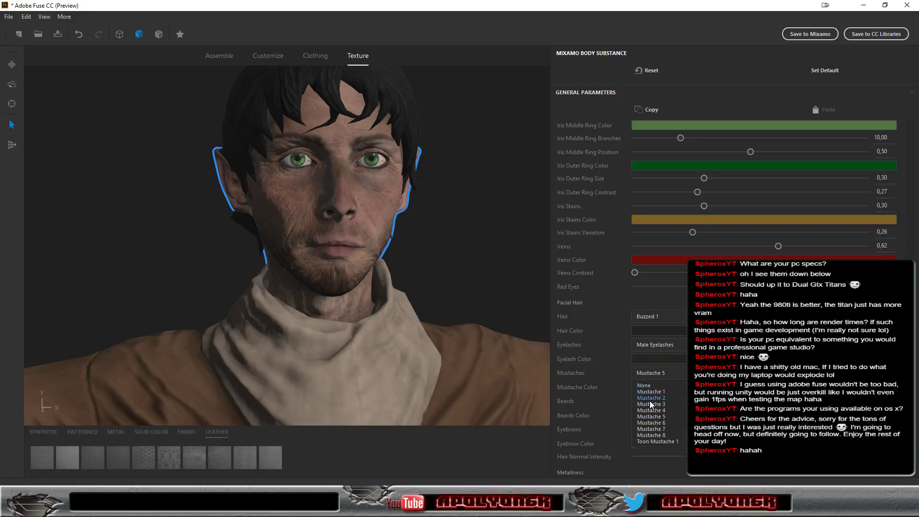
left_click(650, 409)
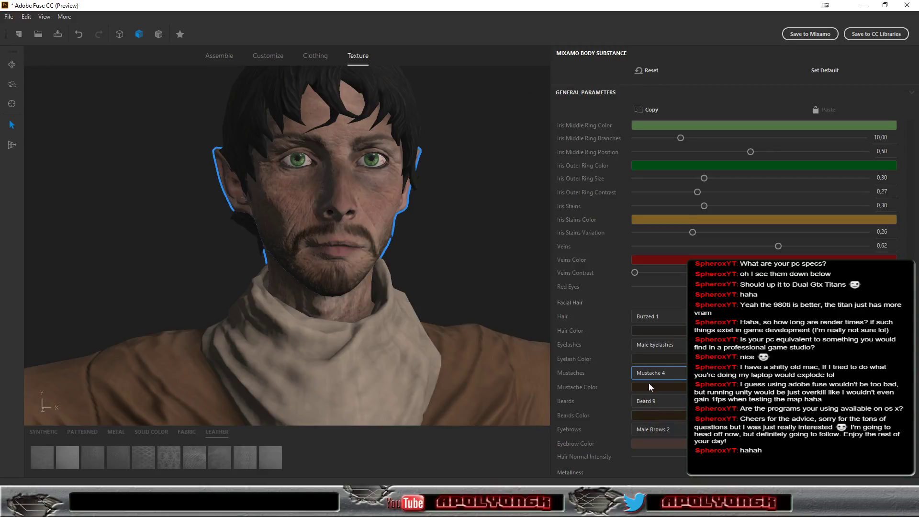
Inspect Mustache 4, then try Mustaches 3 and 2 from a three-quarter view.
left_click(649, 374)
left_click(472, 269)
mouse_move(470, 265)
left_mouse_down()
mouse_move(589, 267)
mouse_move(453, 263)
mouse_move(544, 323)
left_mouse_up()
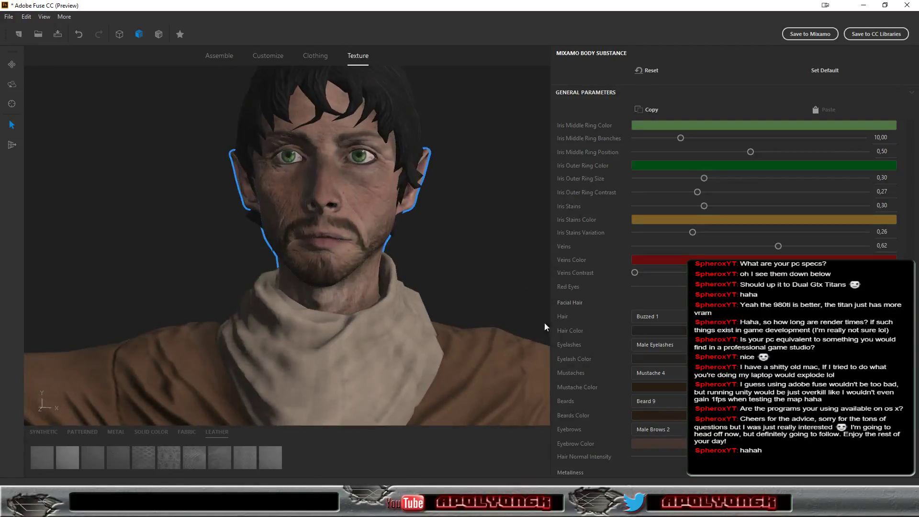
left_click(655, 366)
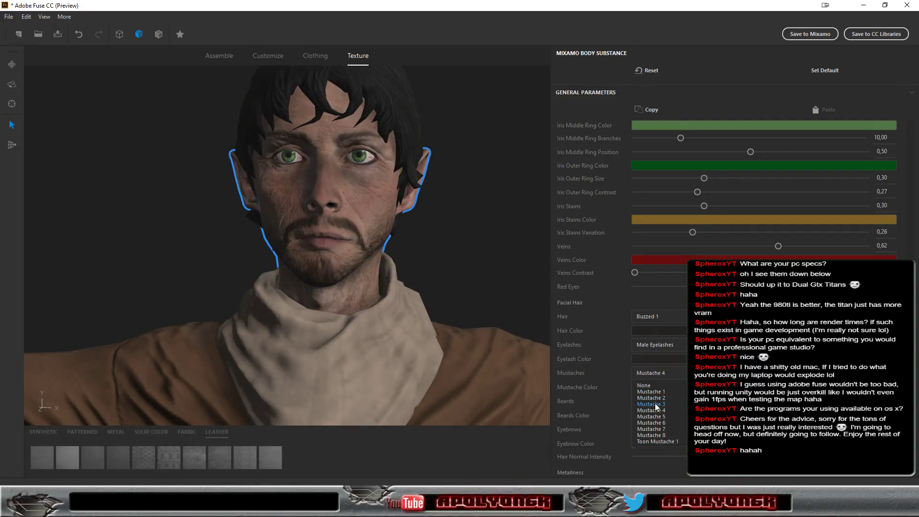
left_click(655, 403)
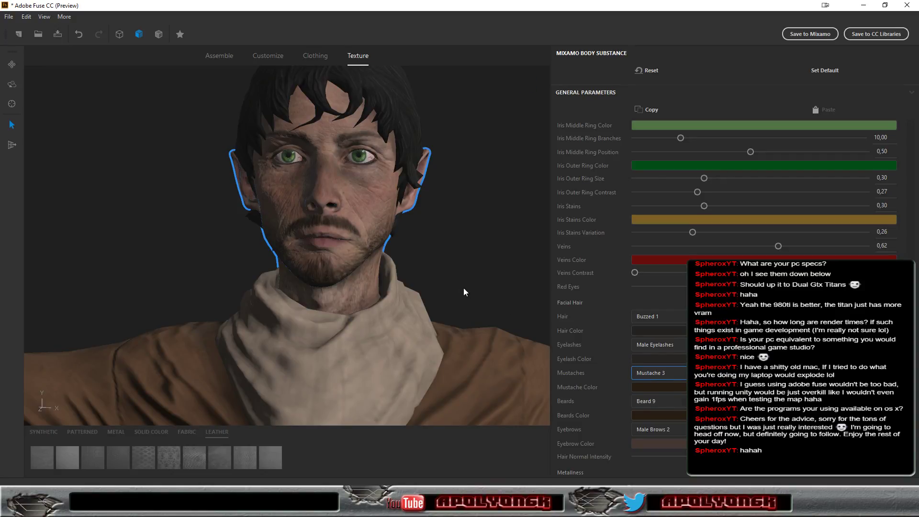
mouse_move(464, 288)
left_mouse_down()
mouse_move(514, 280)
mouse_move(578, 329)
left_mouse_up()
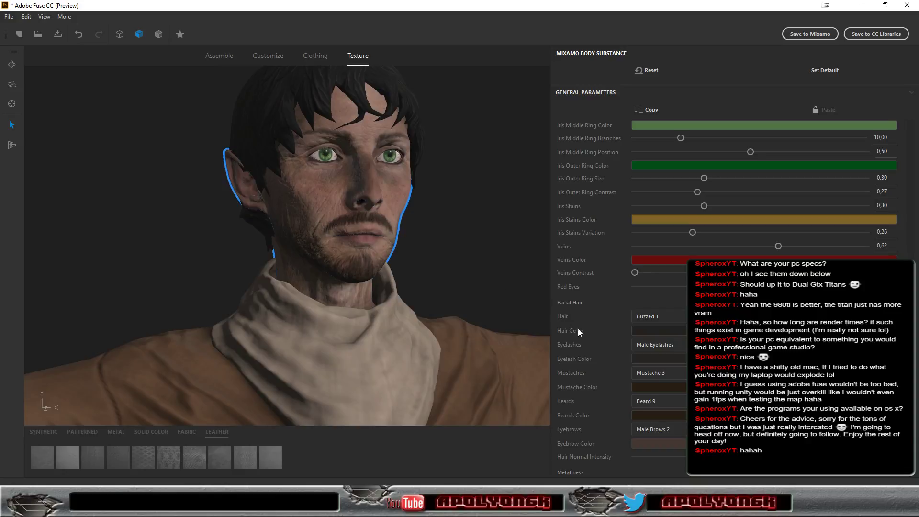
left_click(663, 373)
left_click(657, 395)
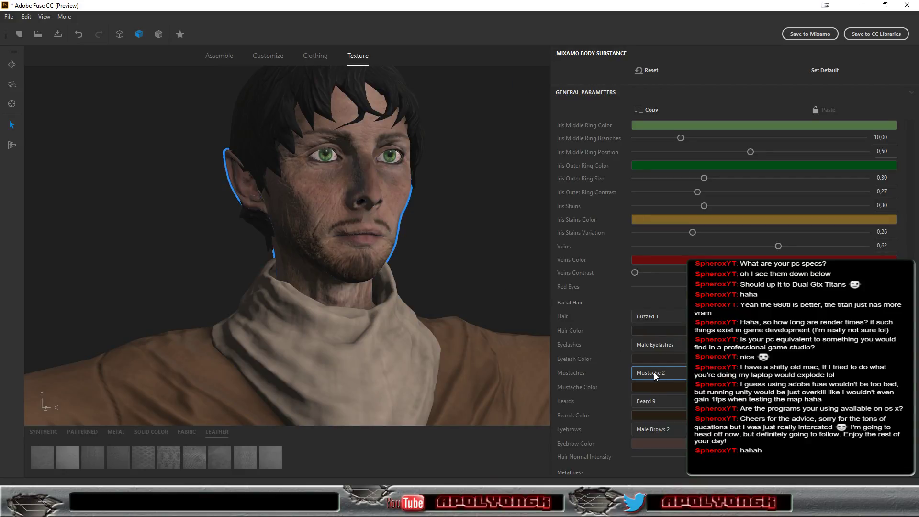
Try no mustache, then choose Mustache 6 as the final look.
left_click(654, 372)
left_click(656, 412)
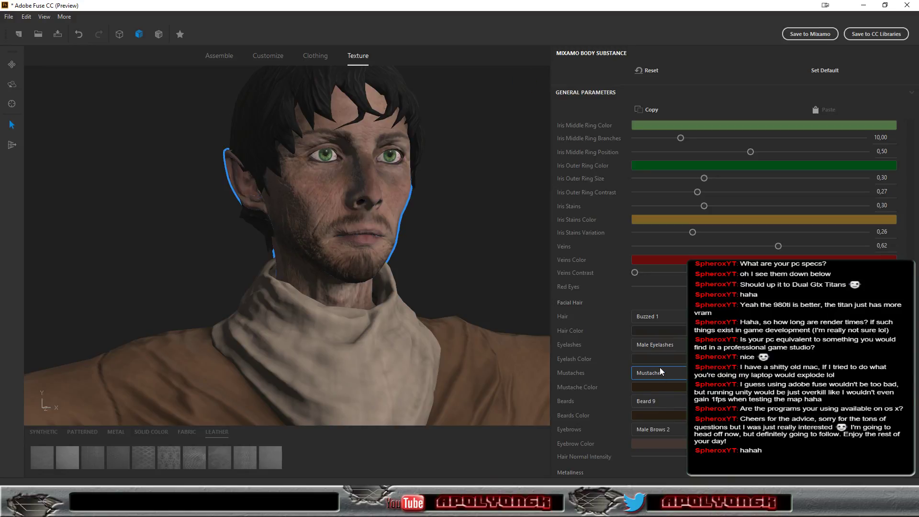
left_click(658, 375)
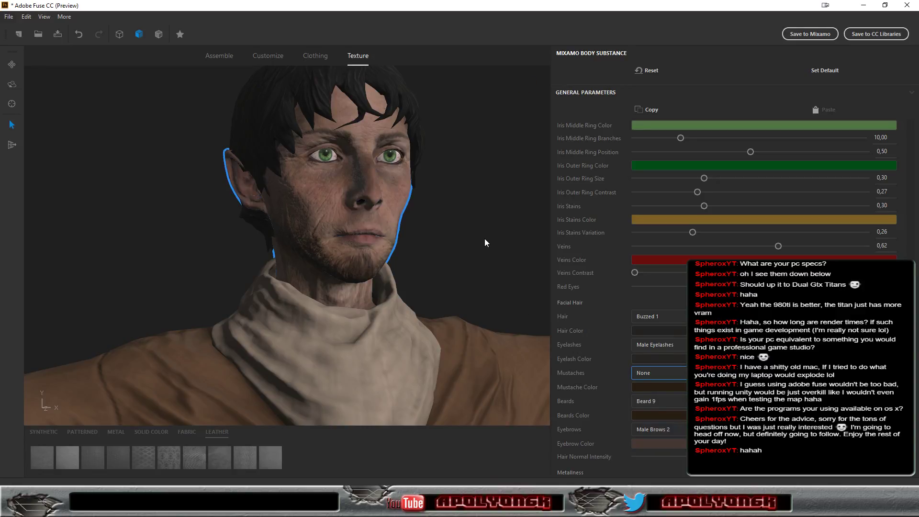
mouse_move(484, 239)
left_mouse_down()
mouse_move(326, 238)
mouse_move(510, 243)
left_mouse_up()
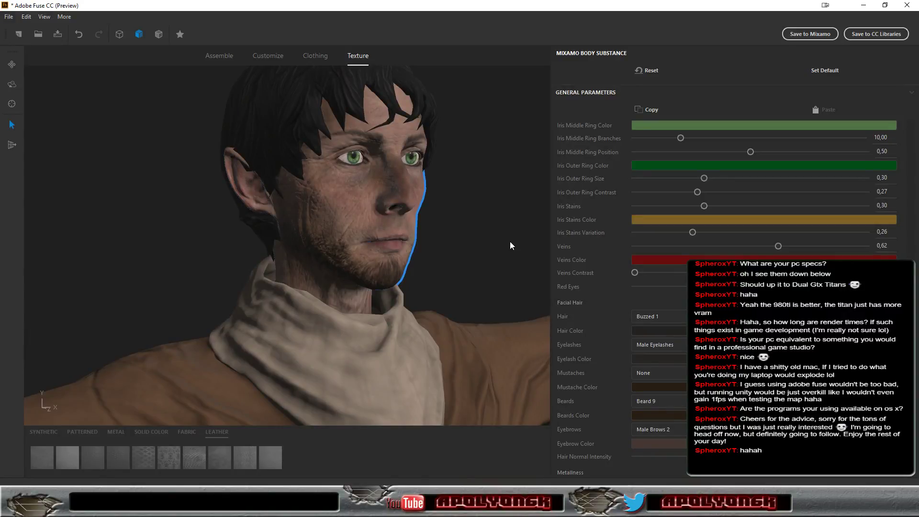
left_click(657, 374)
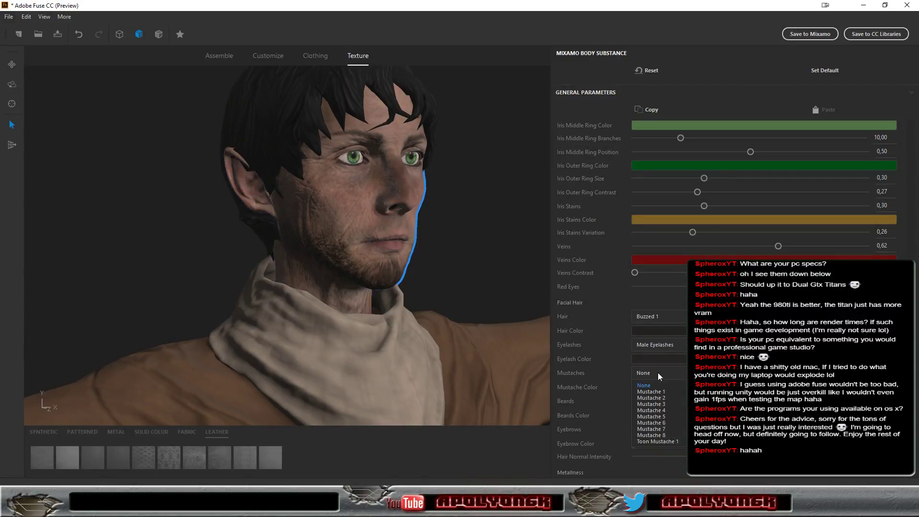
left_click(662, 424)
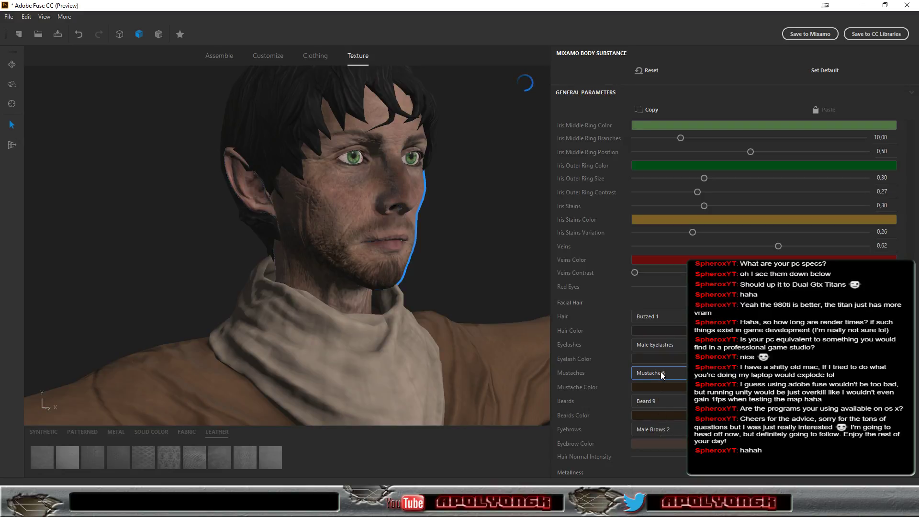
mouse_move(474, 239)
left_mouse_down()
mouse_move(385, 246)
mouse_move(564, 250)
mouse_move(481, 254)
left_mouse_up()
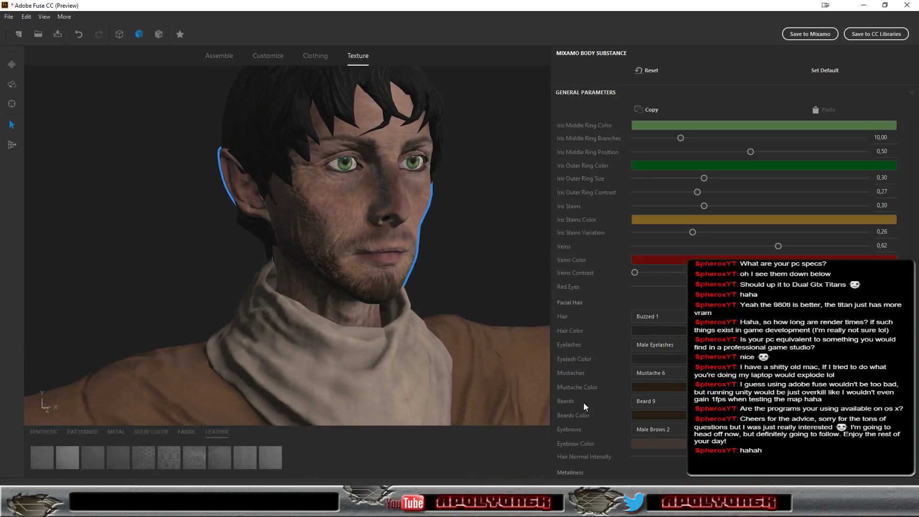
Switch the eyebrows from Male Brows 2 to Male Brows 1 and collapse Facial Hair.
left_click(652, 431)
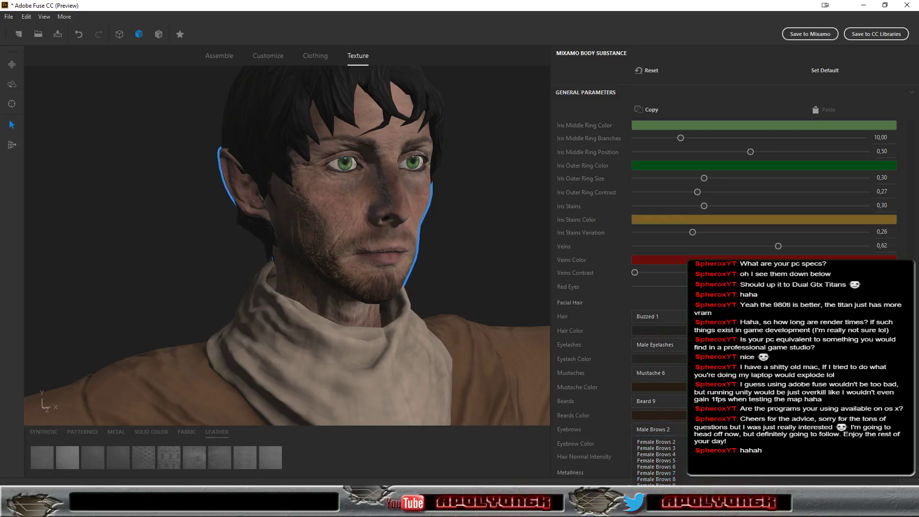
key("Up")
key("Return")
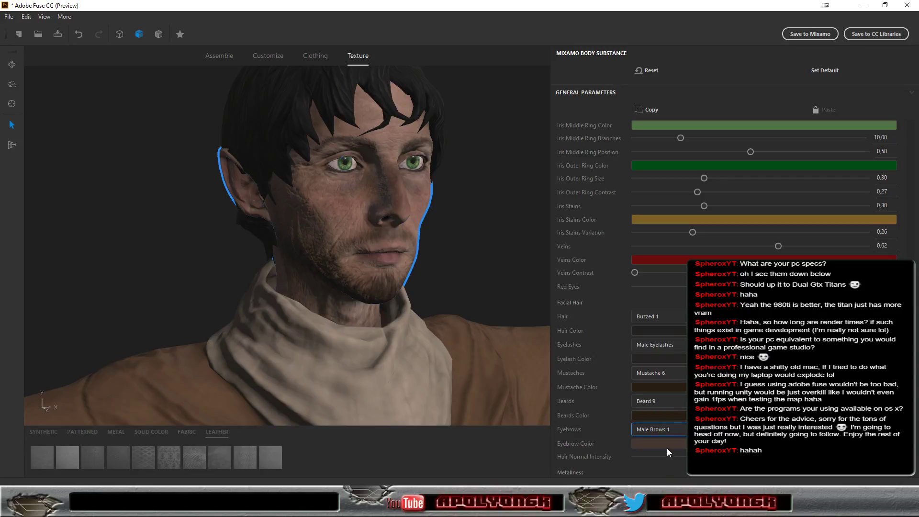
left_click(605, 406)
scroll(596, 413, "down", 1)
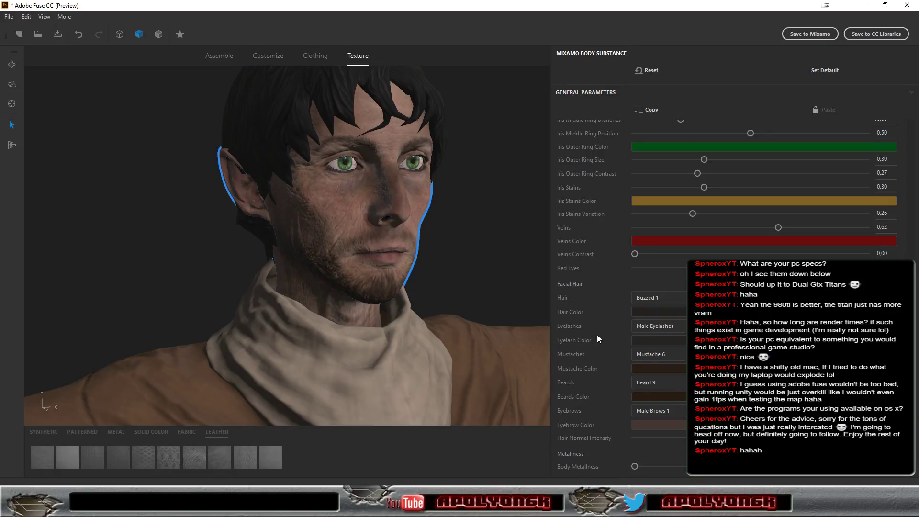
left_click(573, 284)
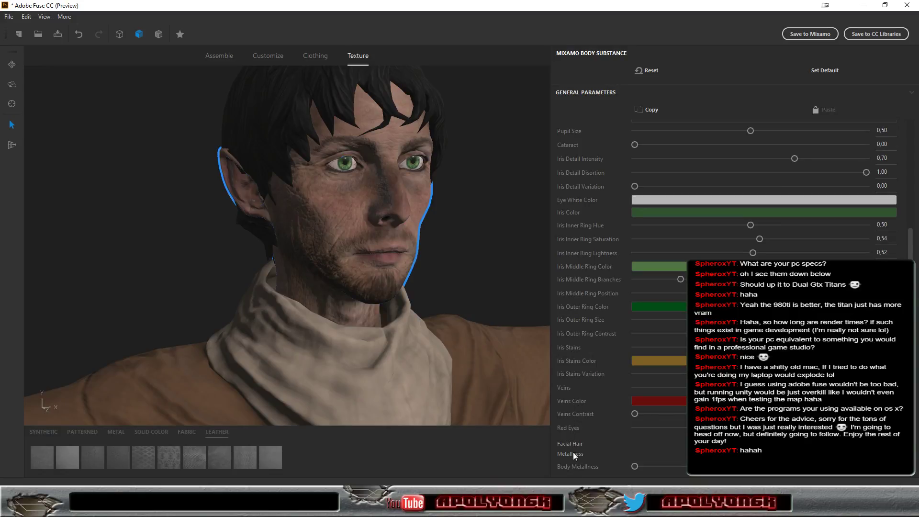
Collapse the texture sections, zoom out over the full T-pose, and open Save to Mixamo.
left_click(569, 222)
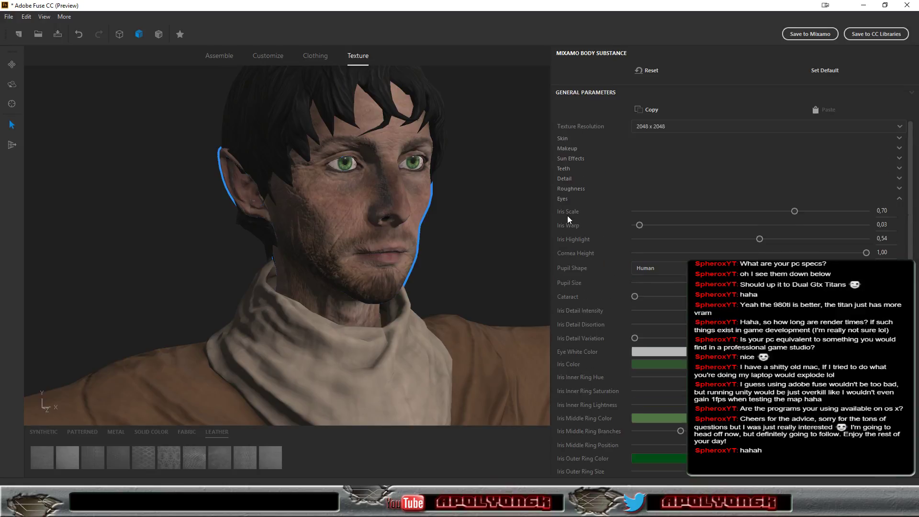
left_click(569, 189)
left_click(569, 188)
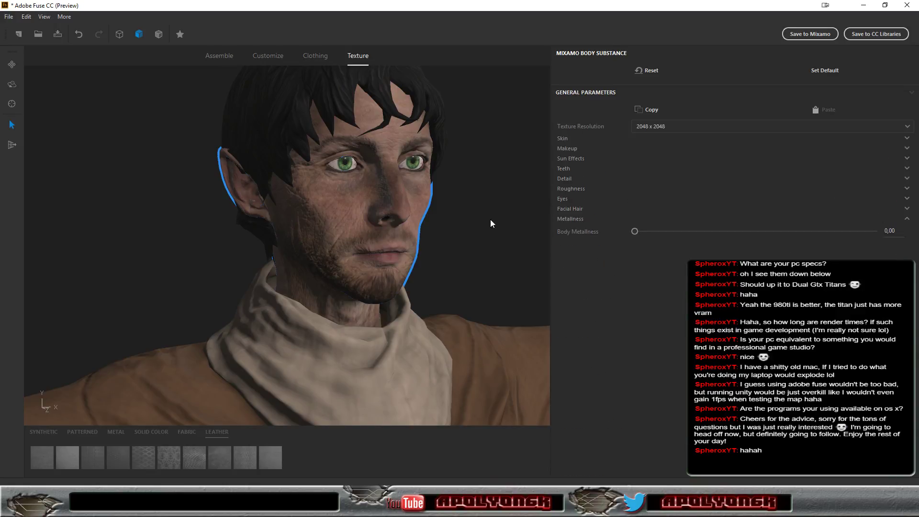
scroll(478, 227, "down", 5)
scroll(407, 247, "down", 2)
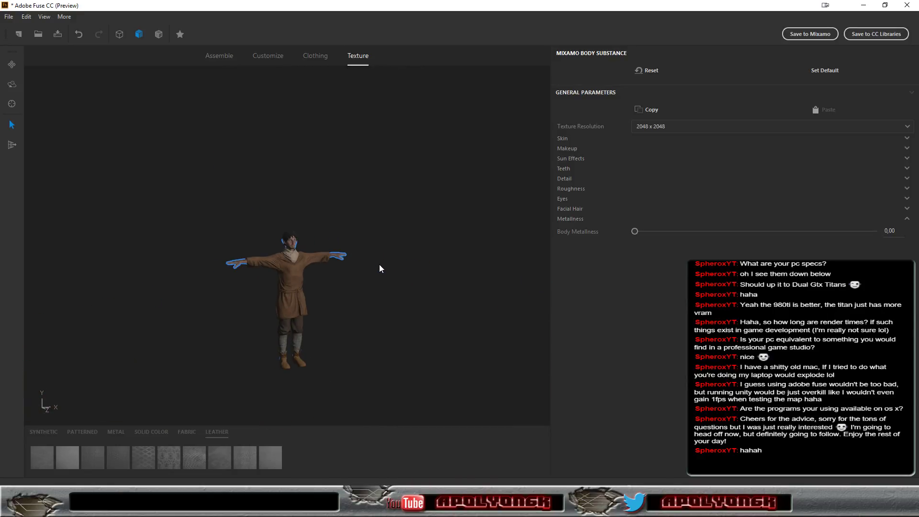
scroll(383, 286, "up", 2)
scroll(384, 287, "up", 3)
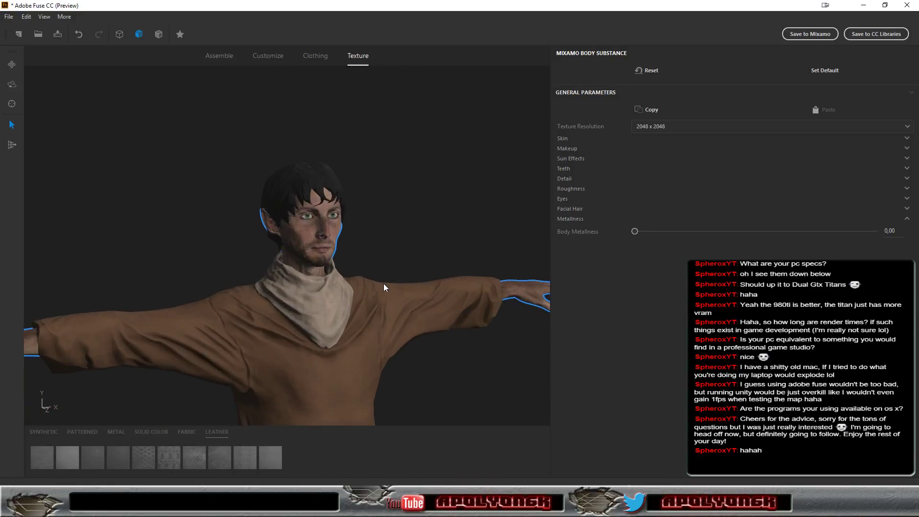
scroll(383, 283, "down", 3)
scroll(384, 284, "down", 1)
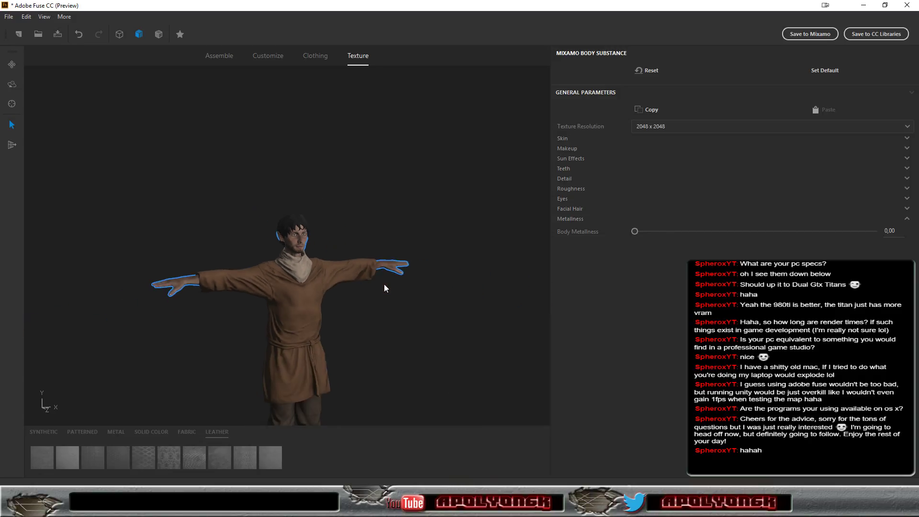
scroll(384, 284, "up", 1)
scroll(385, 283, "up", 1)
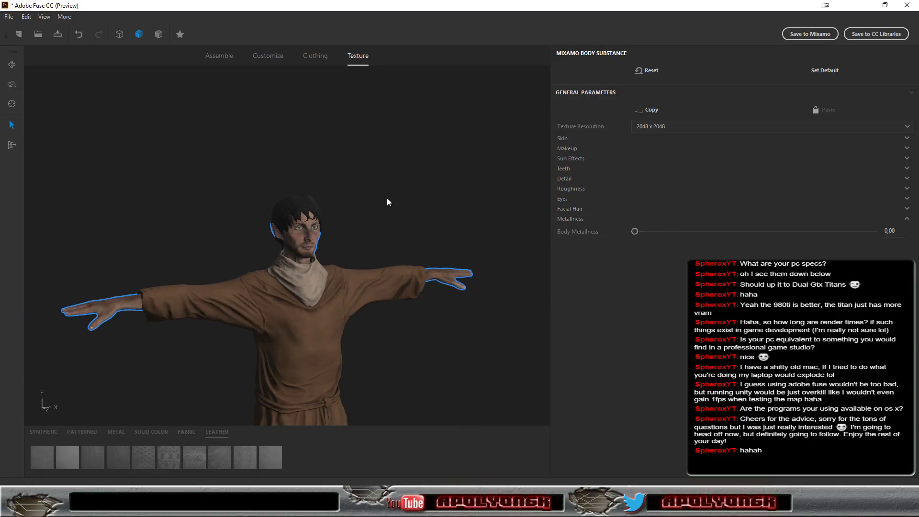
left_click(798, 36)
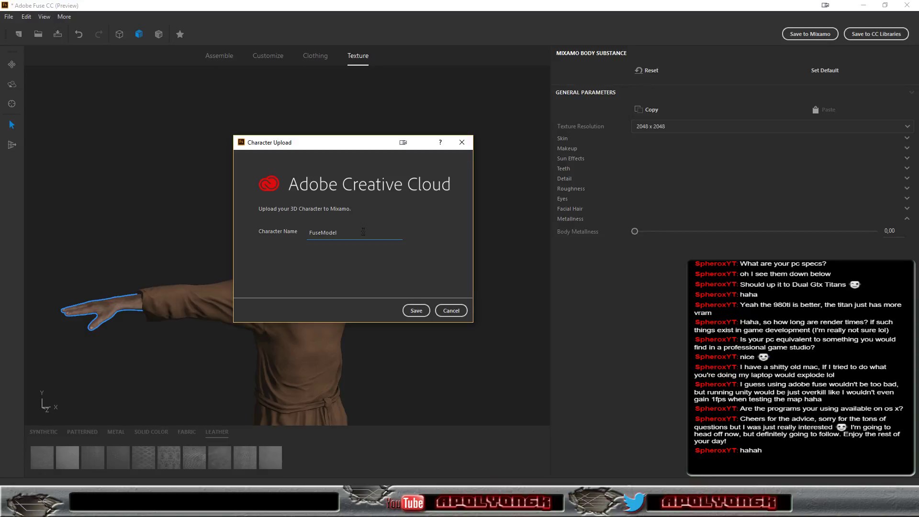
Name the character OldManAtFire, start the Mixamo upload, and switch to the Trello board.
key("BackSpace")
key("BackSpace")
key("BackSpace")
key("BackSpace")
key("BackSpace")
key("BackSpace")
type("oMan")
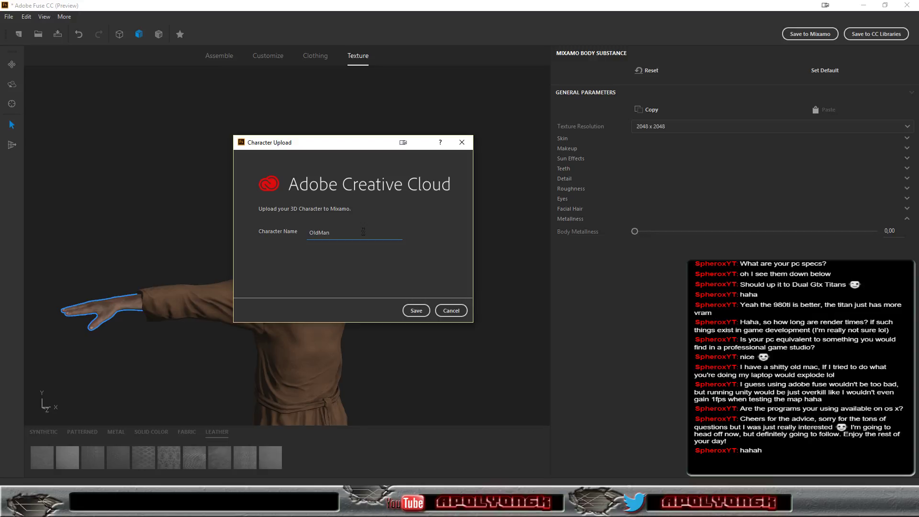
type("O")
type("Fire")
left_click_drag(331, 232, 338, 230)
type("A")
type("t")
left_click(417, 310)
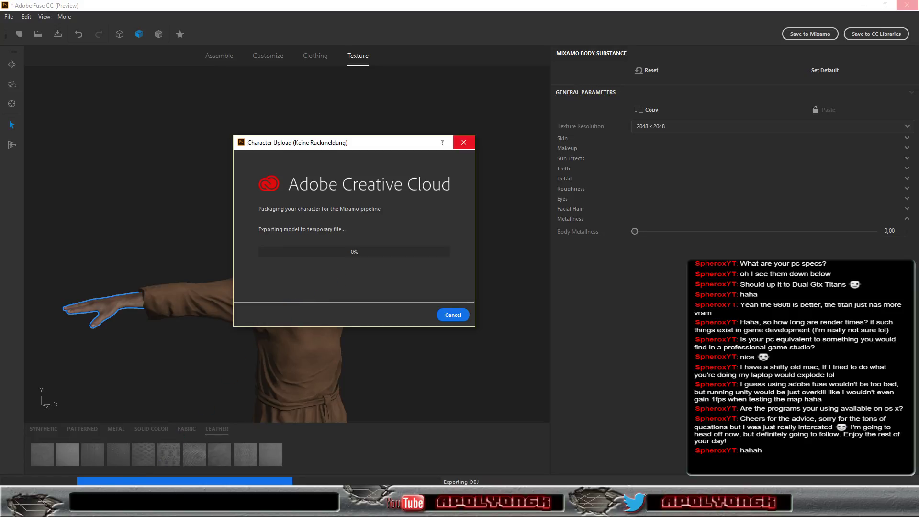
left_click(103, 430)
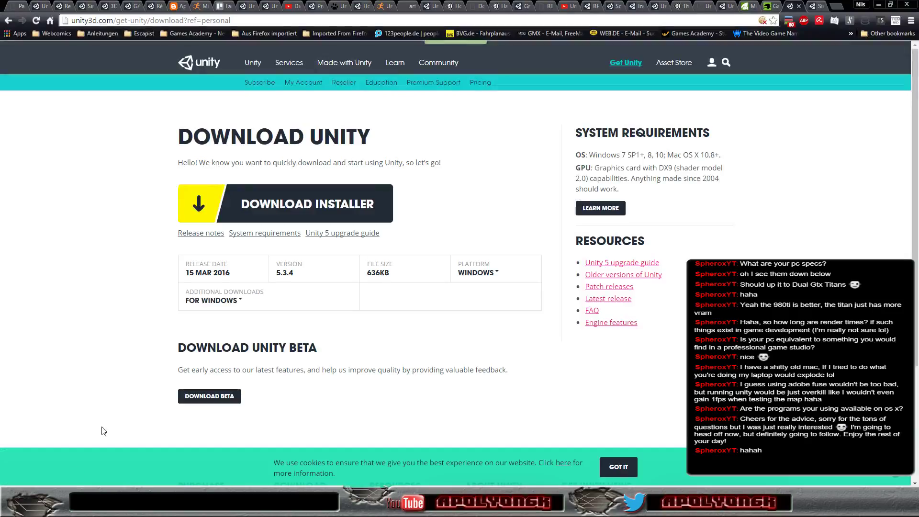
left_click(226, 6)
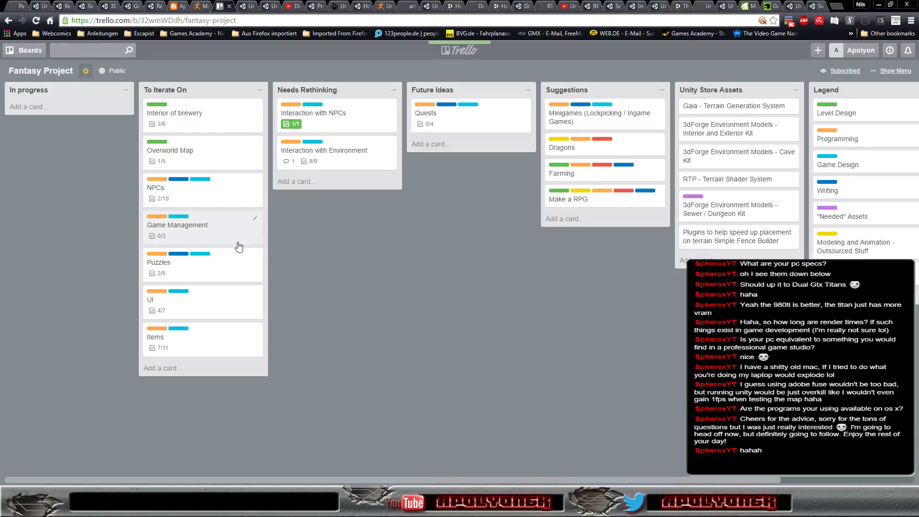
Check 'Old man on fire' in the NPCs card checklist, bringing it to 3/19, and close the card.
left_click(187, 188)
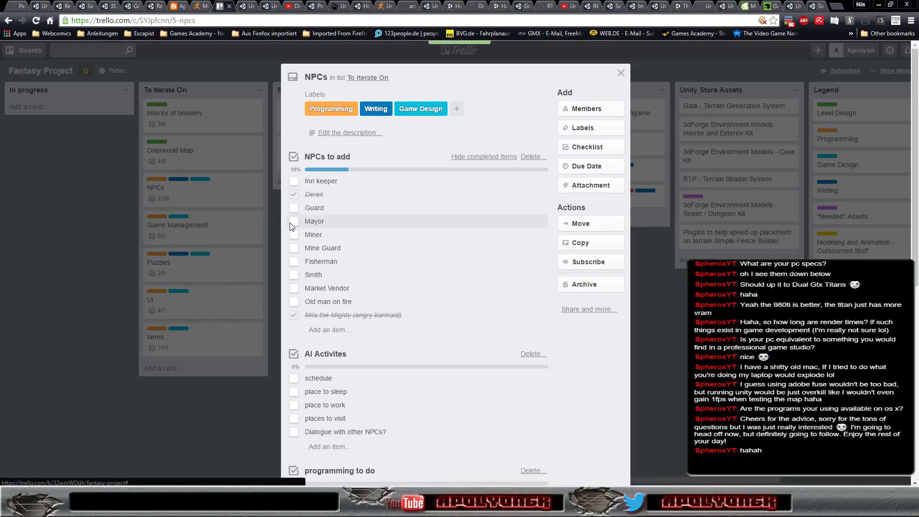
left_click(295, 302)
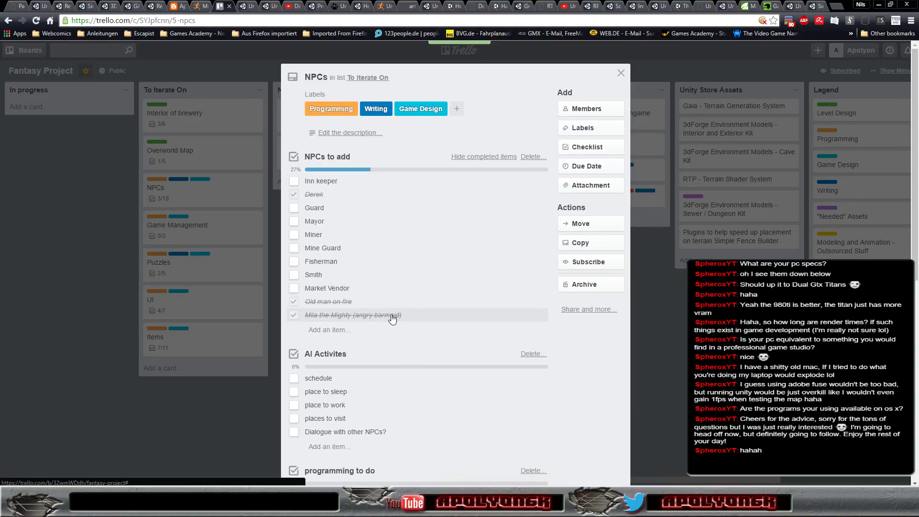
scroll(444, 282, "down", 3)
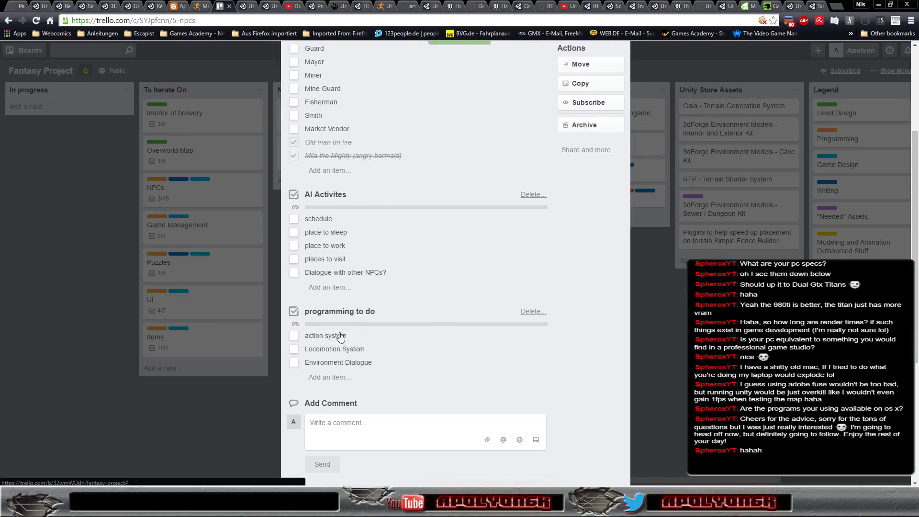
scroll(427, 354, "up", 3)
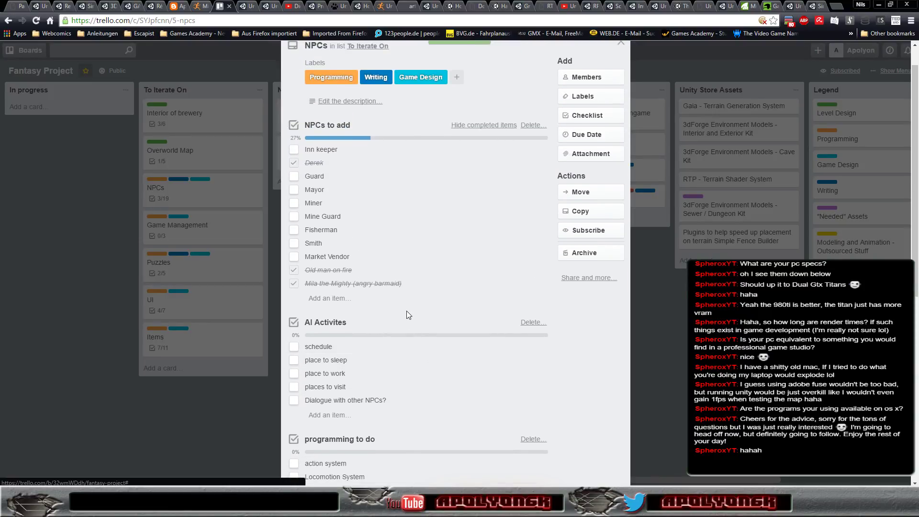
scroll(387, 314, "up", 1)
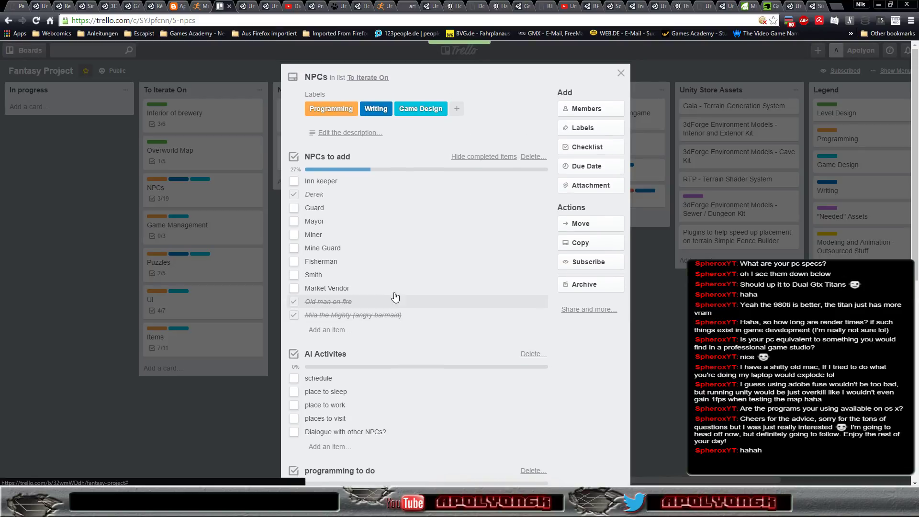
left_click(621, 73)
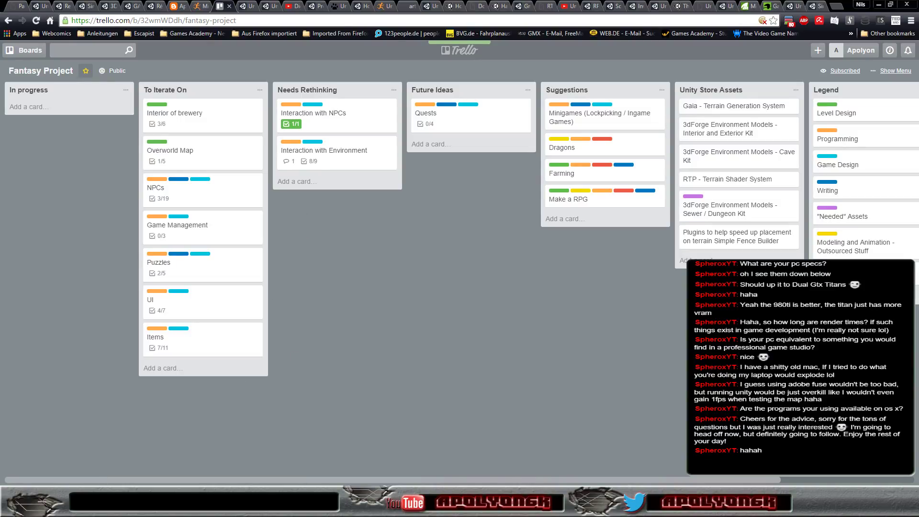
Bring the Character Upload window back from the taskbar and let the upload finish.
left_click(145, 473)
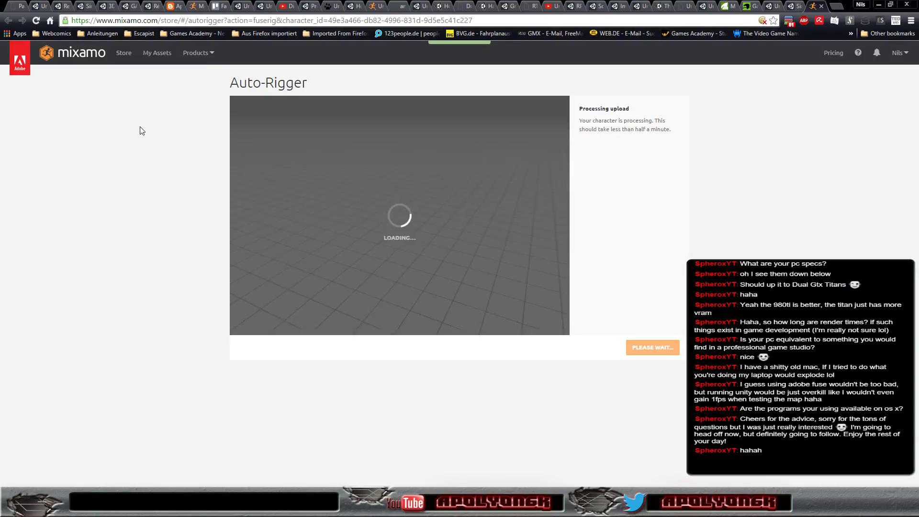
Save the Fuse character as oldmanatfire.fuse in the Fuse Characters folder and close Fuse.
key("alt+Tab")
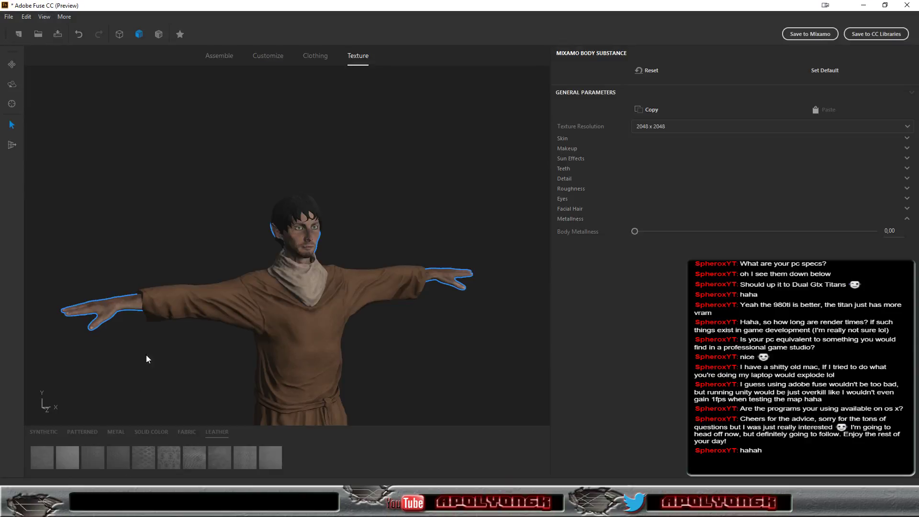
left_click(7, 19)
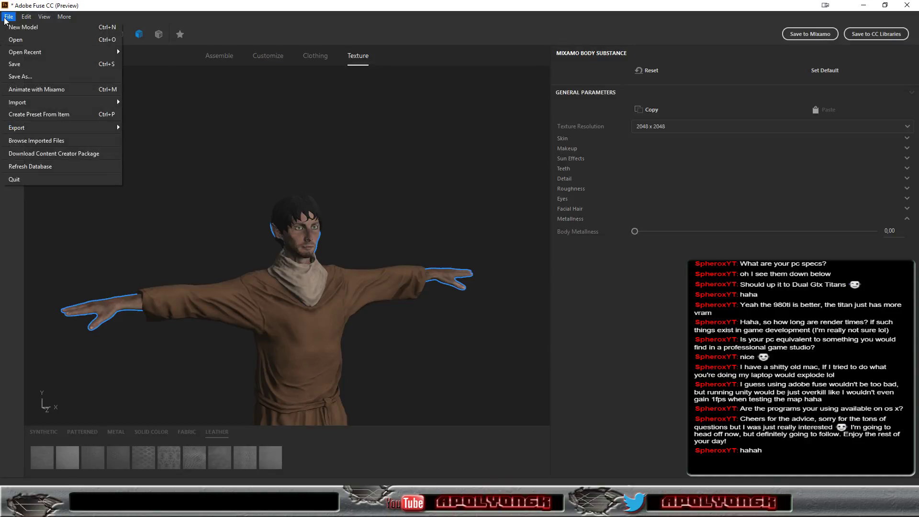
left_click(22, 68)
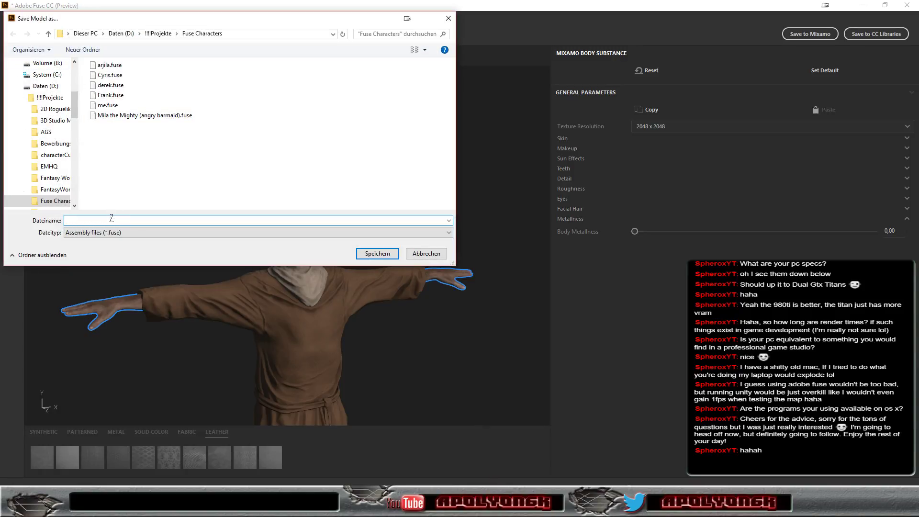
type("oldm")
type("anatfire")
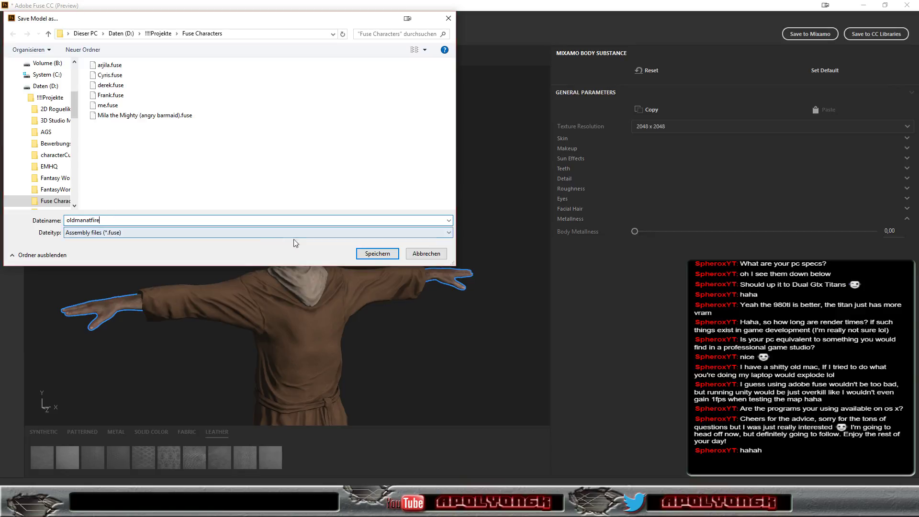
left_click(370, 259)
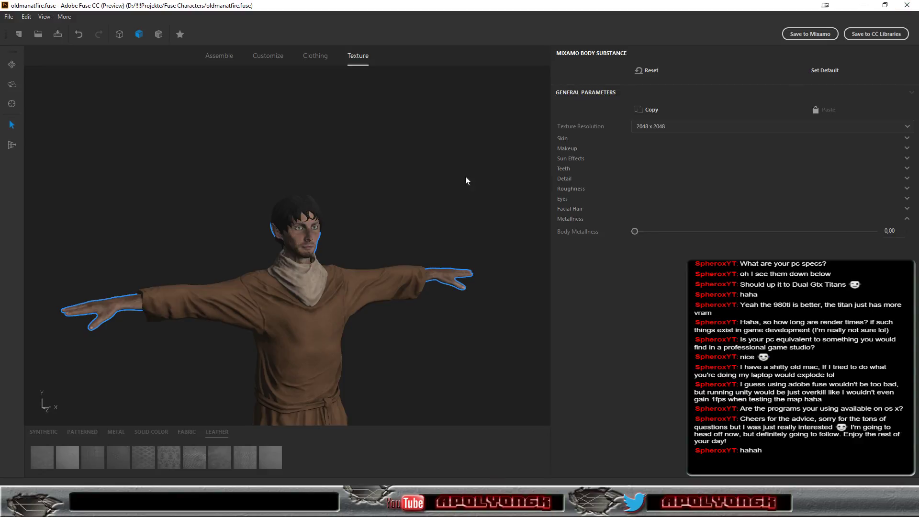
left_click(907, 6)
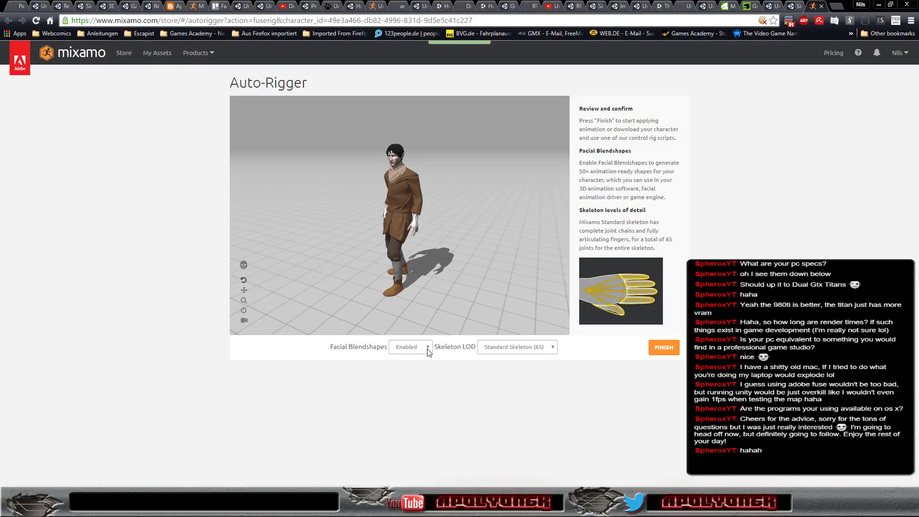
Finish auto-rigging with facial blendshapes and Standard Skeleton (65), then go to Animate.
left_click(664, 349)
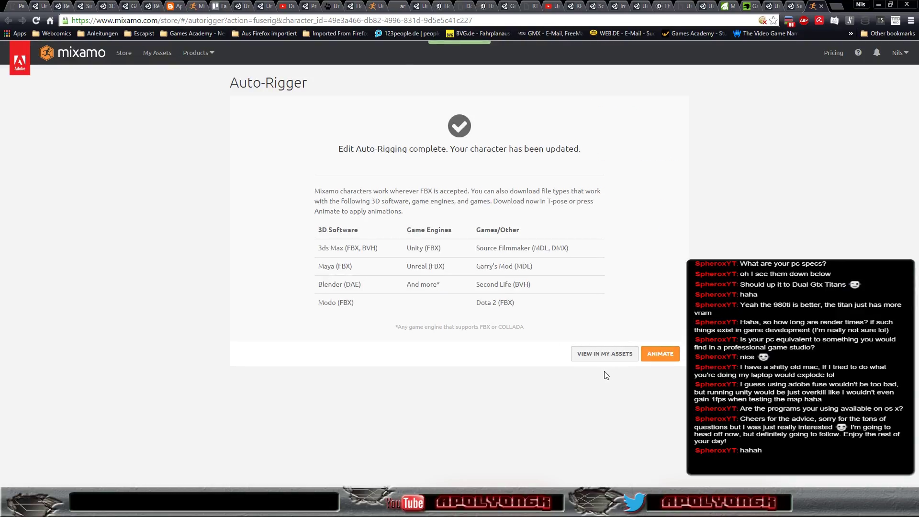
left_click(657, 356)
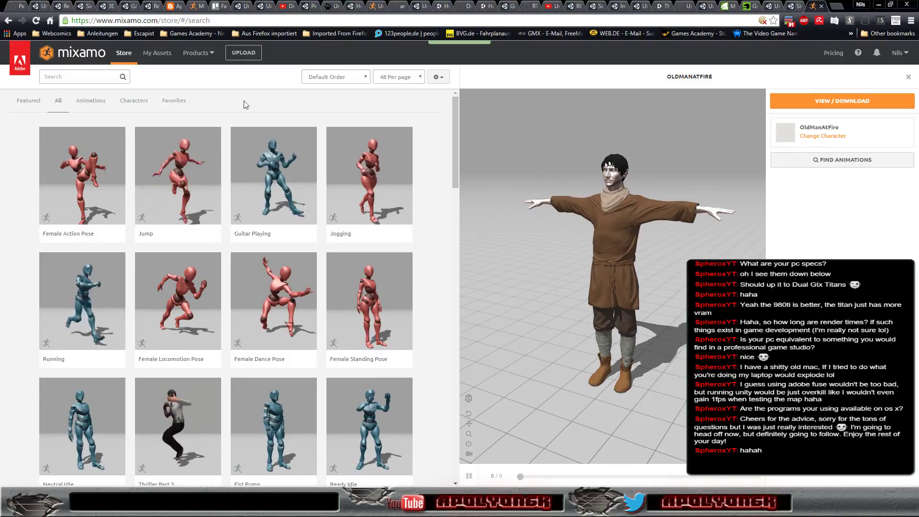
Search the animation store for 'sitting' and preview Sitting Idle on the character from the side.
left_click(88, 78)
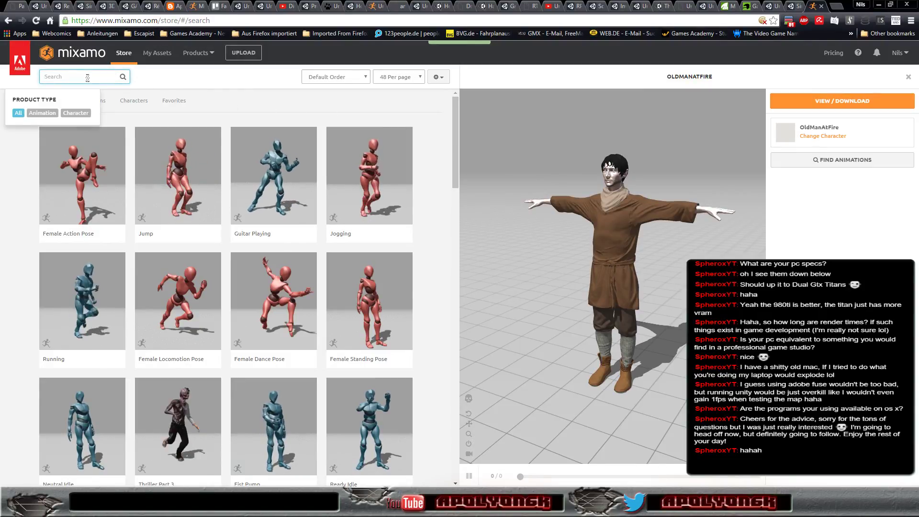
type("sitting")
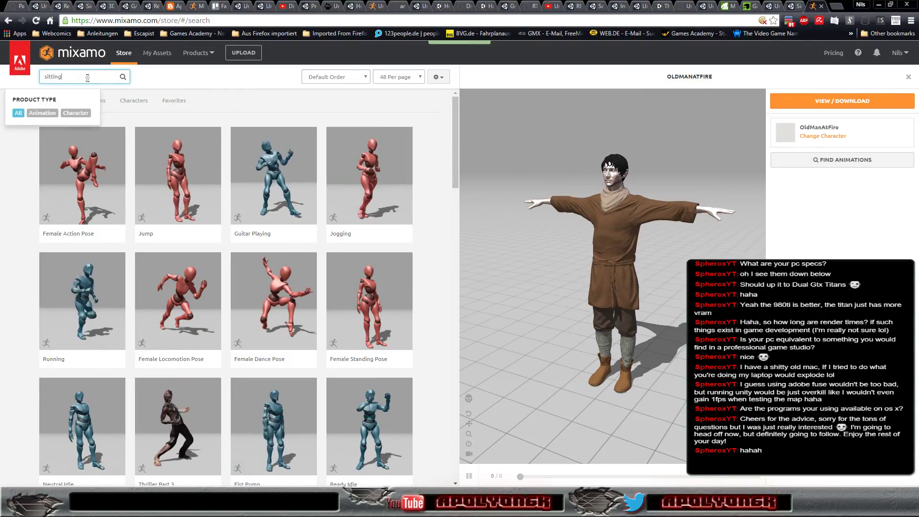
key("Return")
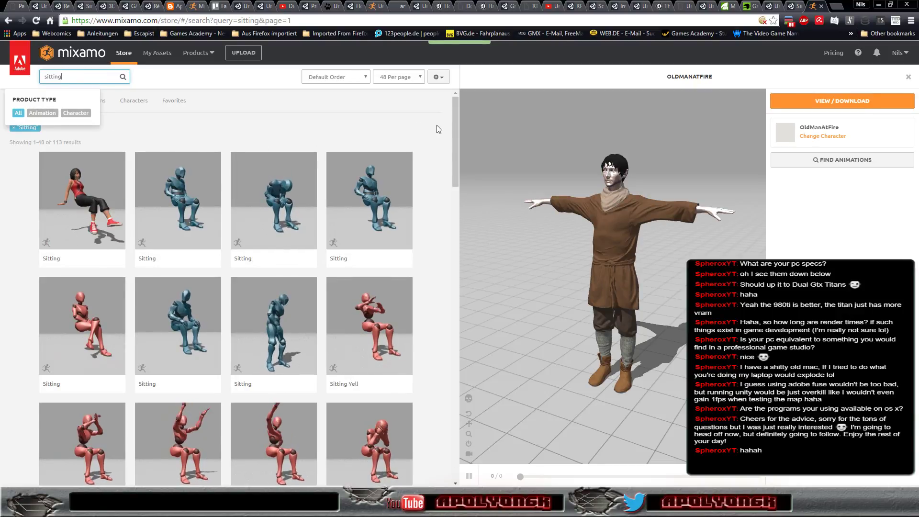
left_click_drag(453, 117, 447, 198)
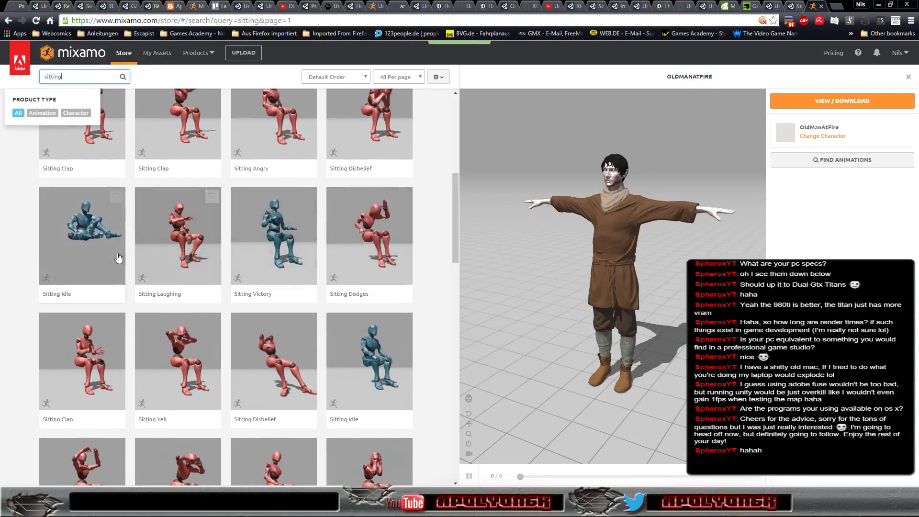
left_click(92, 242)
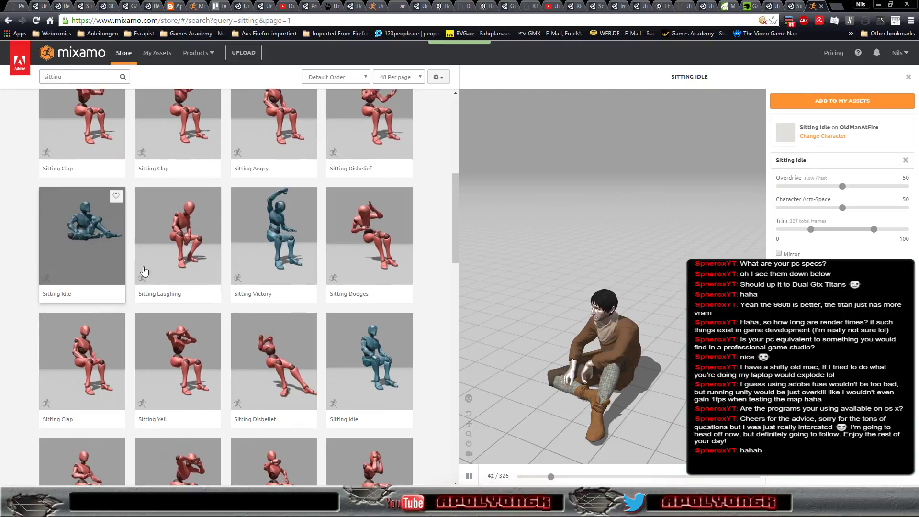
mouse_move(538, 384)
left_mouse_down()
mouse_move(690, 374)
mouse_move(557, 378)
left_mouse_up()
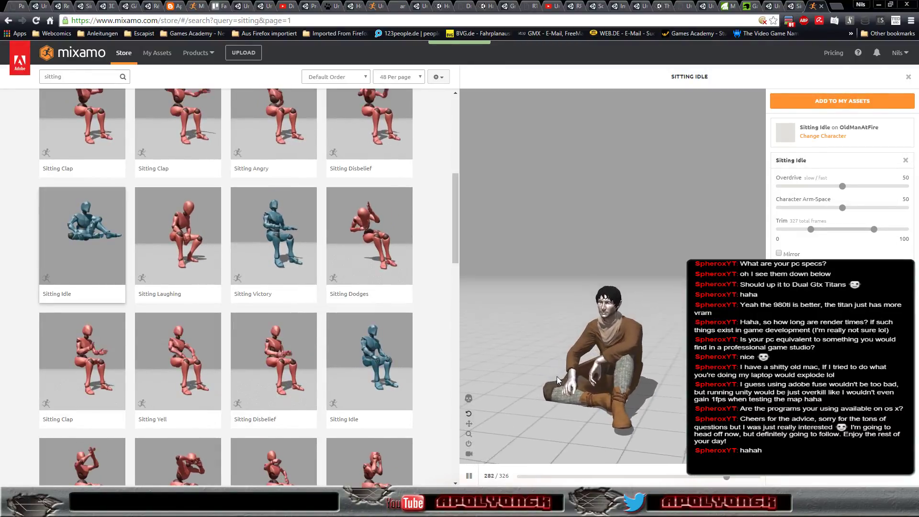
Preview the Male Sitting Pose, then move to page 2 of the sitting results.
left_click_drag(455, 202, 438, 347)
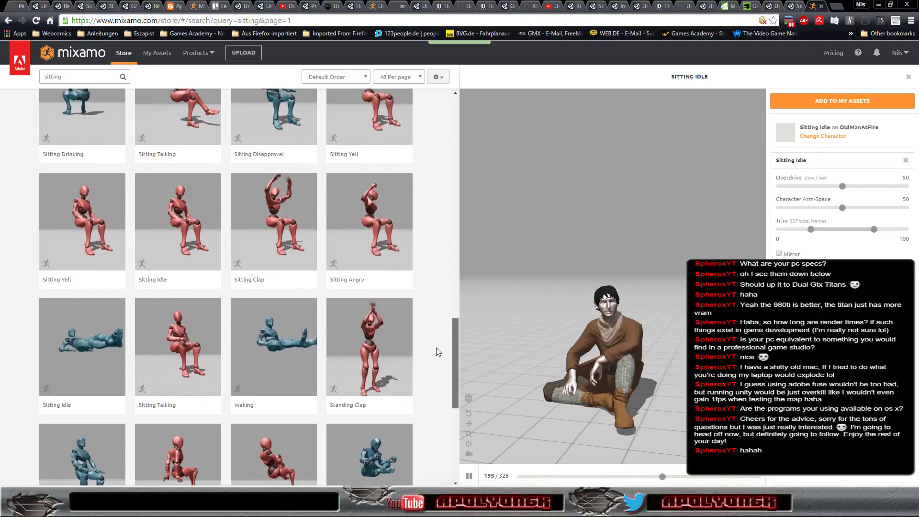
left_click_drag(437, 347, 430, 396)
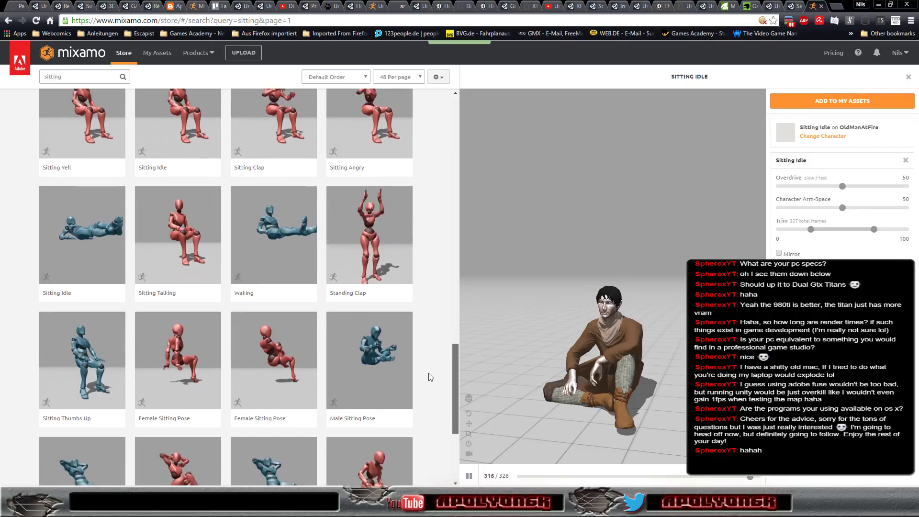
mouse_move(369, 280)
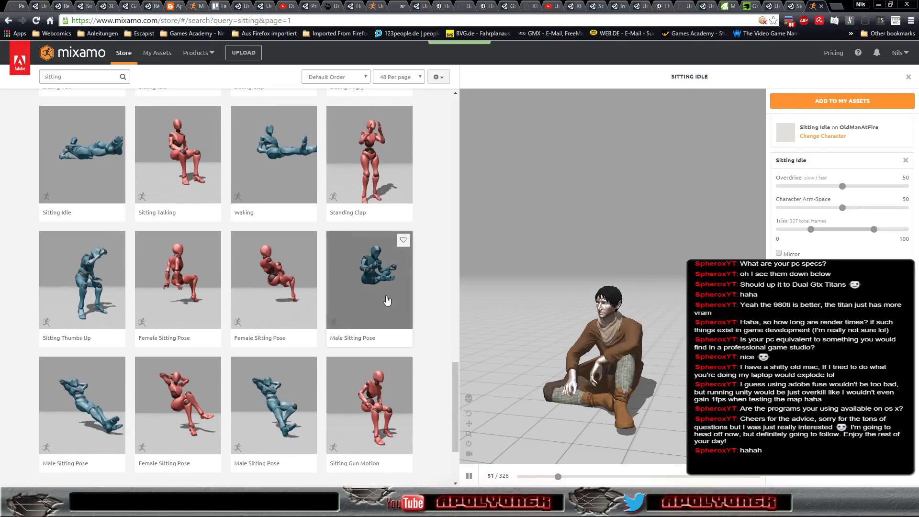
left_click(387, 299)
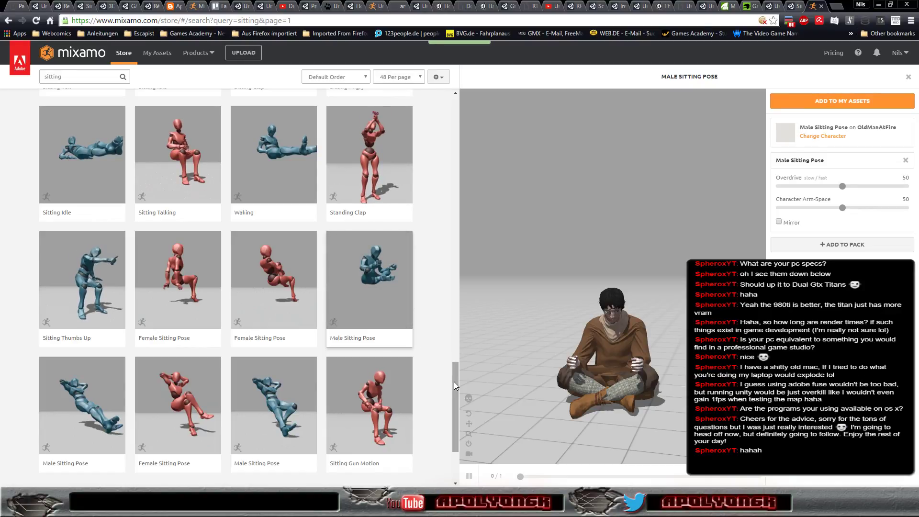
left_click_drag(454, 381, 447, 416)
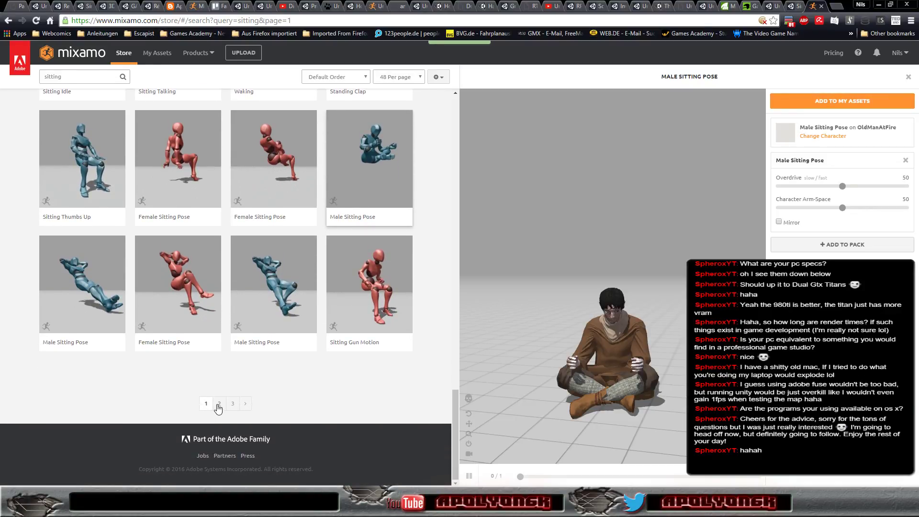
left_click(219, 405)
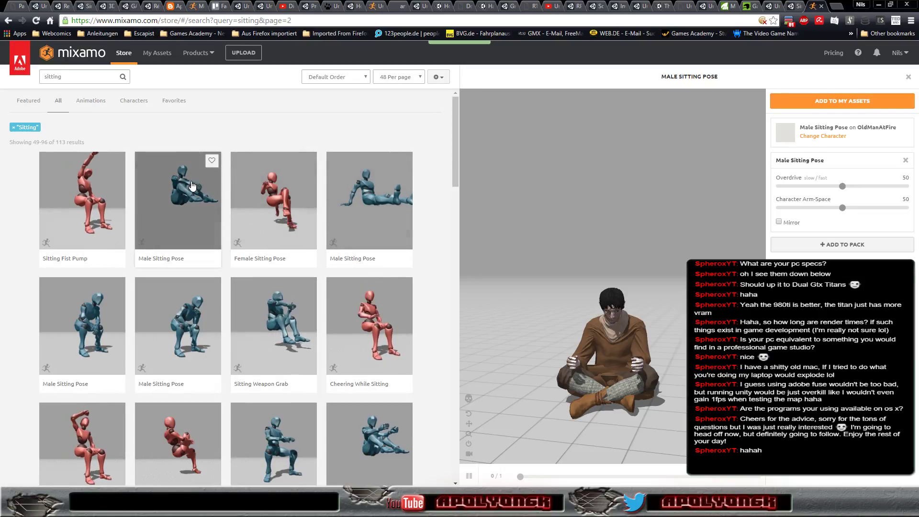
Preview the hands-on-knees Male Sitting Pose, then browse page 3 of the results.
left_click(187, 181)
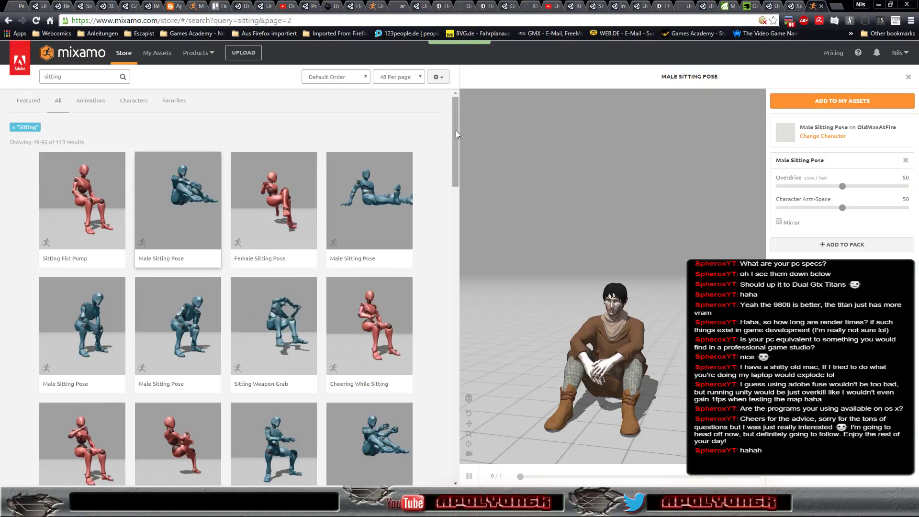
mouse_move(454, 128)
left_mouse_down()
mouse_move(458, 171)
mouse_move(420, 330)
mouse_move(417, 410)
left_mouse_up()
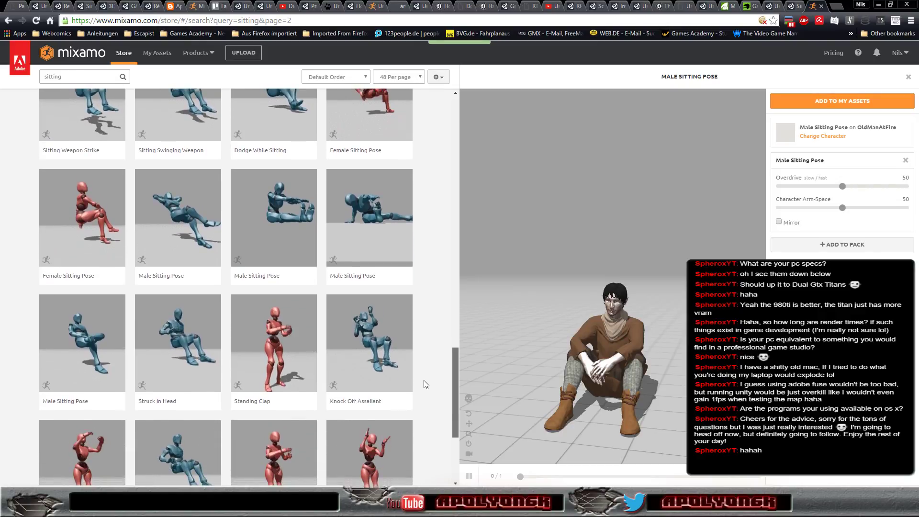
scroll(416, 417, "down", 2)
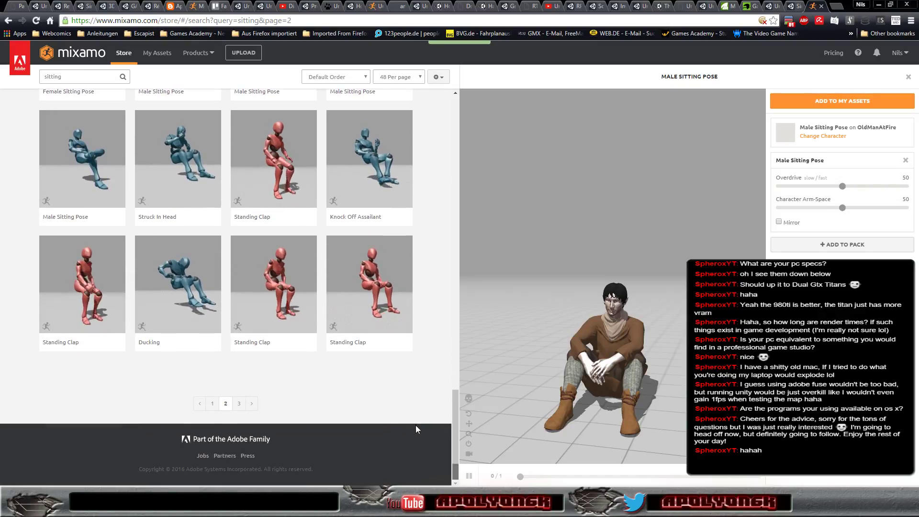
left_click(251, 405)
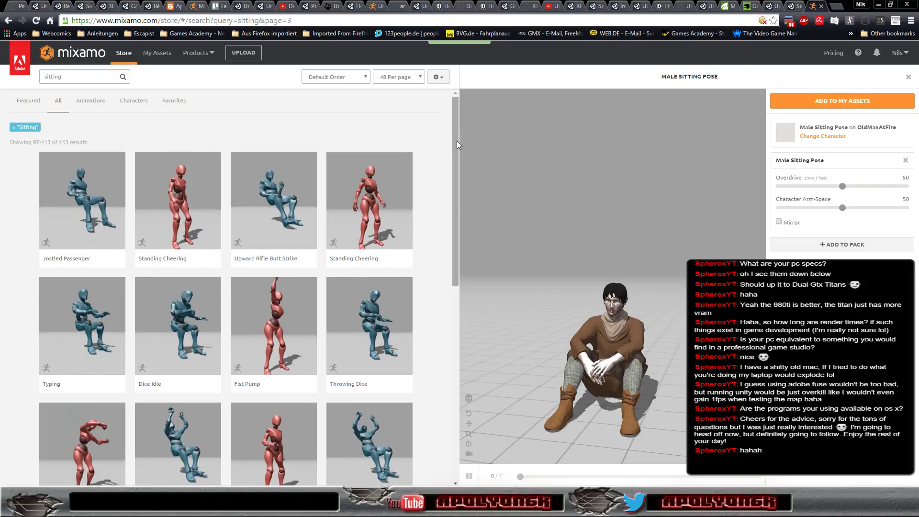
Return to page 1 of the sitting results and preview Sitting Idle again.
left_click_drag(455, 145, 435, 341)
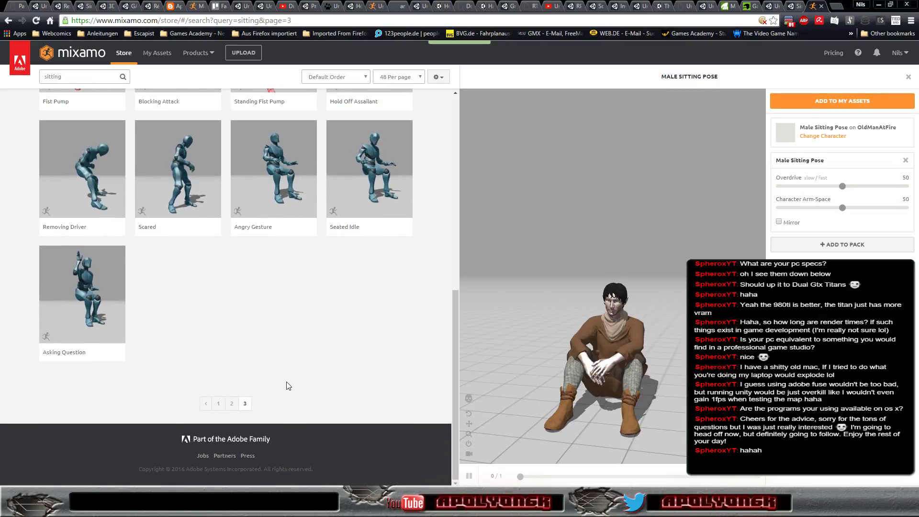
left_click(218, 405)
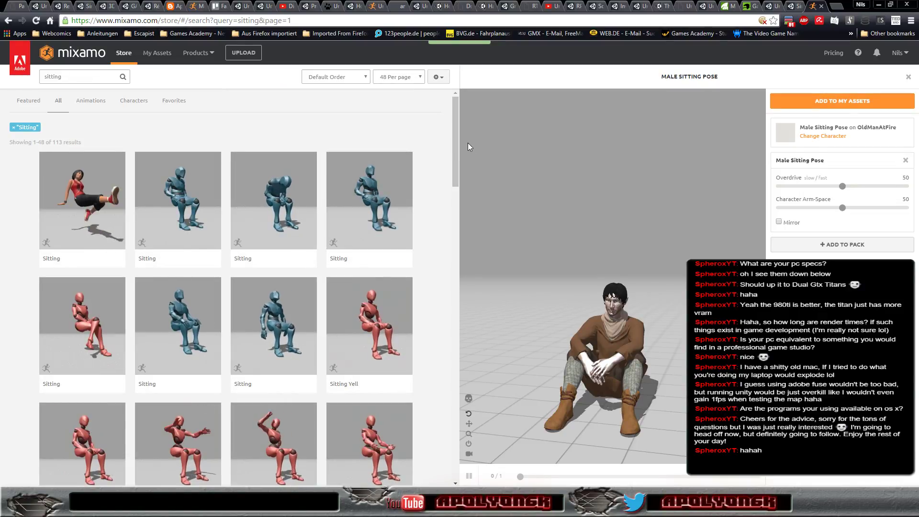
left_click_drag(454, 137, 450, 239)
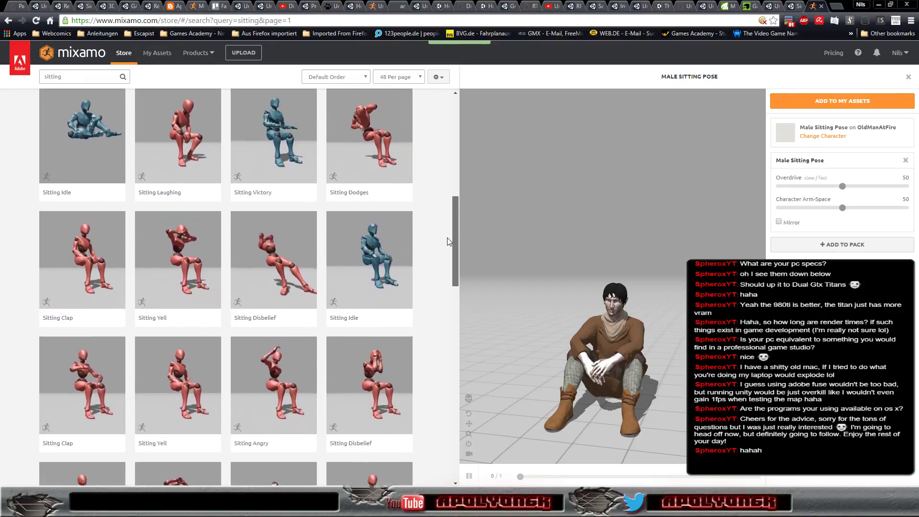
left_click(95, 158)
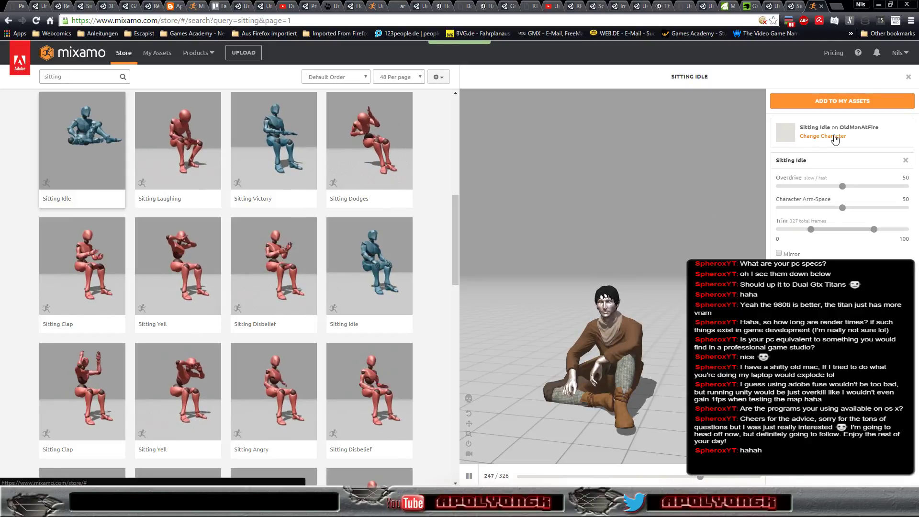
Add Sitting Idle to My Assets and open it in My Animations via View / Download.
left_click(836, 101)
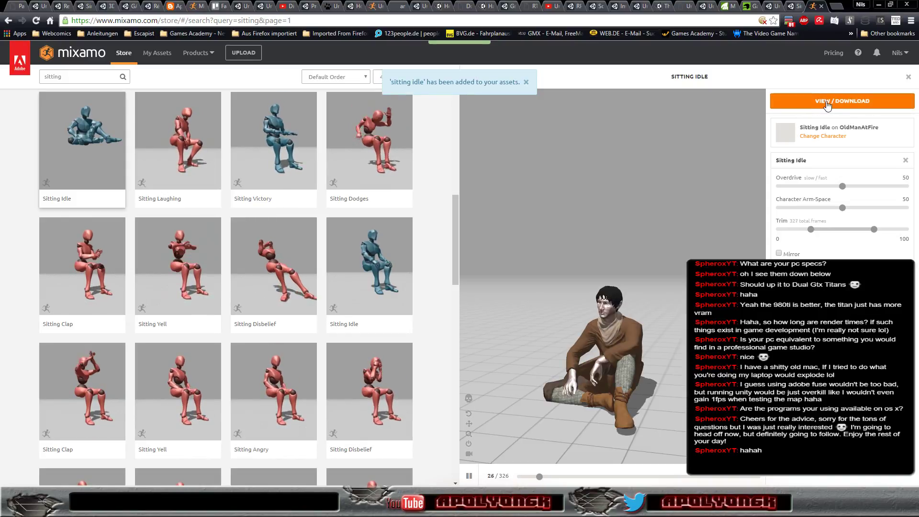
left_click(828, 101)
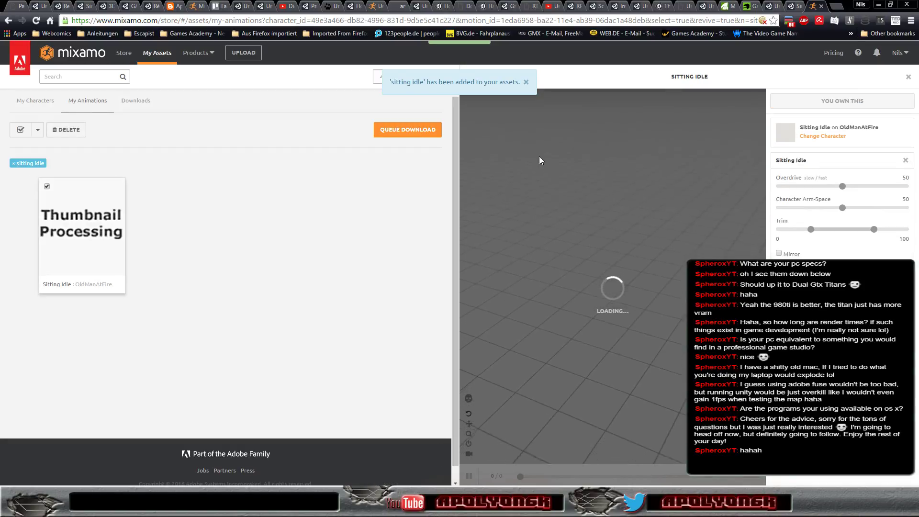
In Unity, create and open an 'Old Man at Fire' folder under Assets/Characters, then return to Mixamo.
key("alt+Tab")
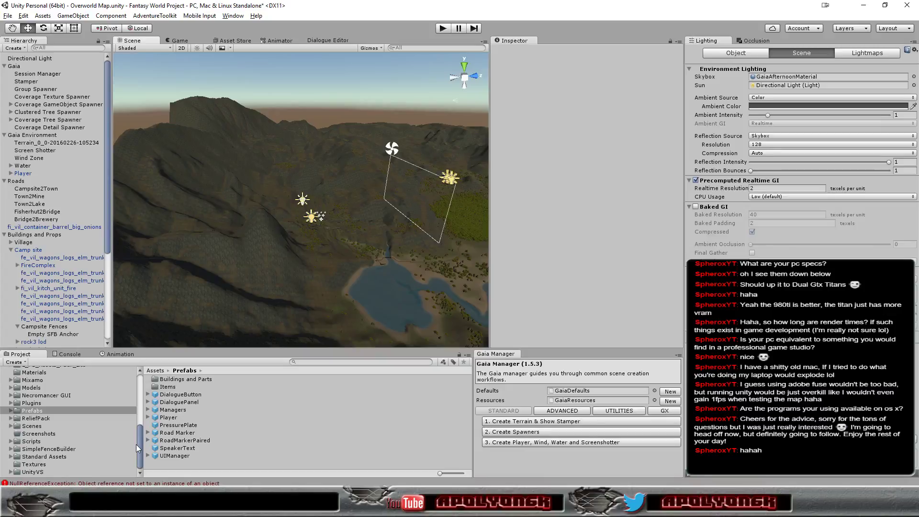
left_click_drag(139, 445, 143, 406)
left_click(42, 411)
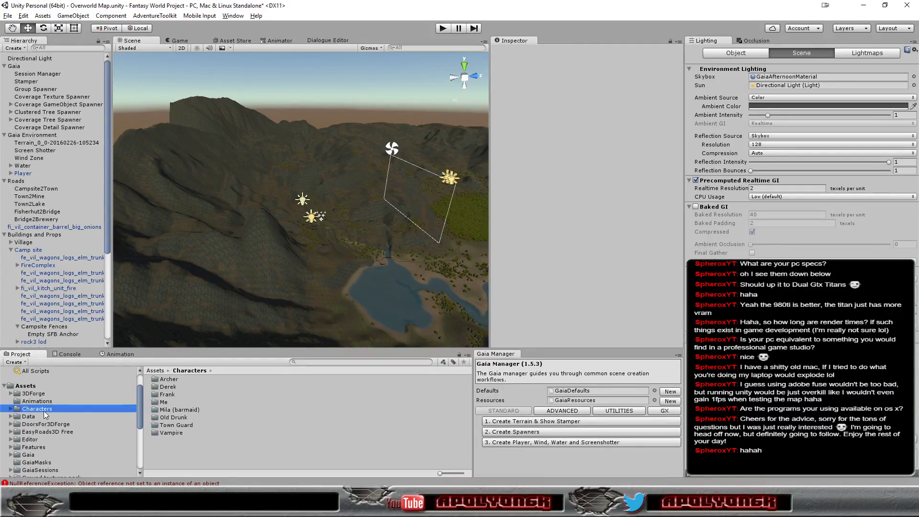
right_click(175, 452)
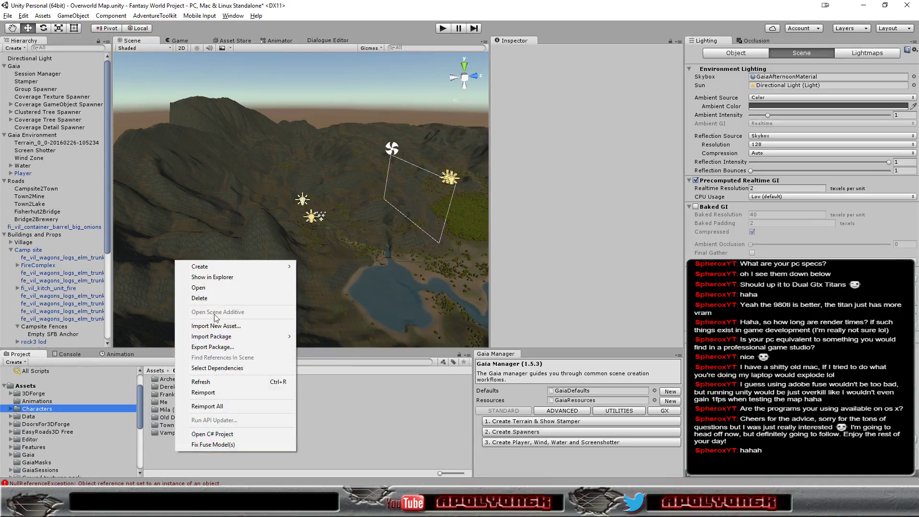
mouse_move(208, 266)
left_click(317, 237)
type("Old Man at Fire")
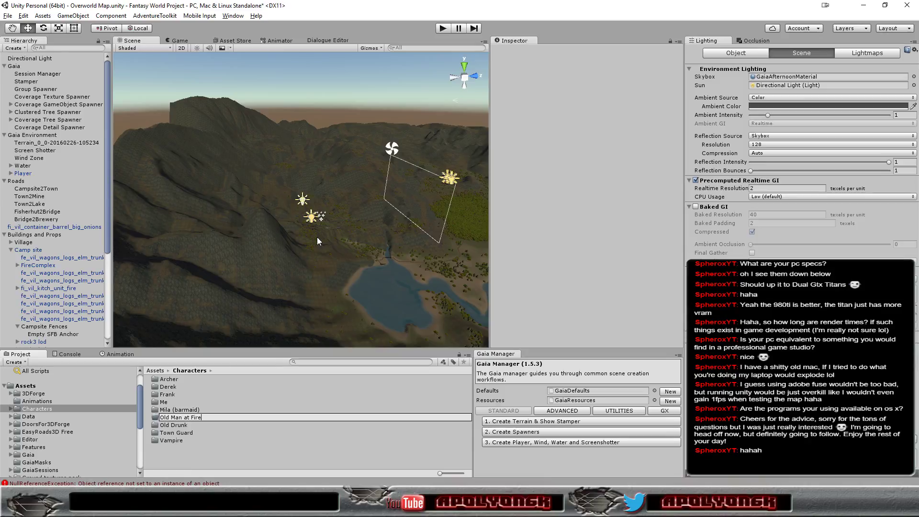
key("Return")
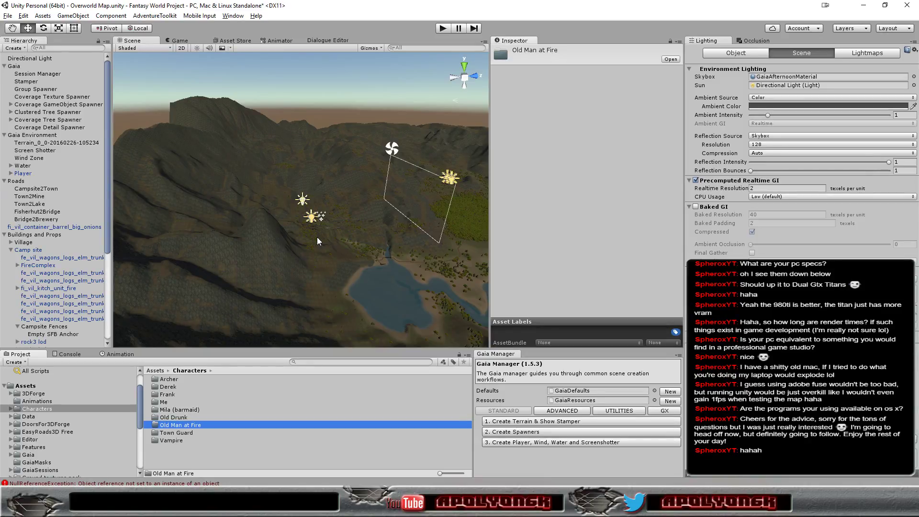
double_click(195, 426)
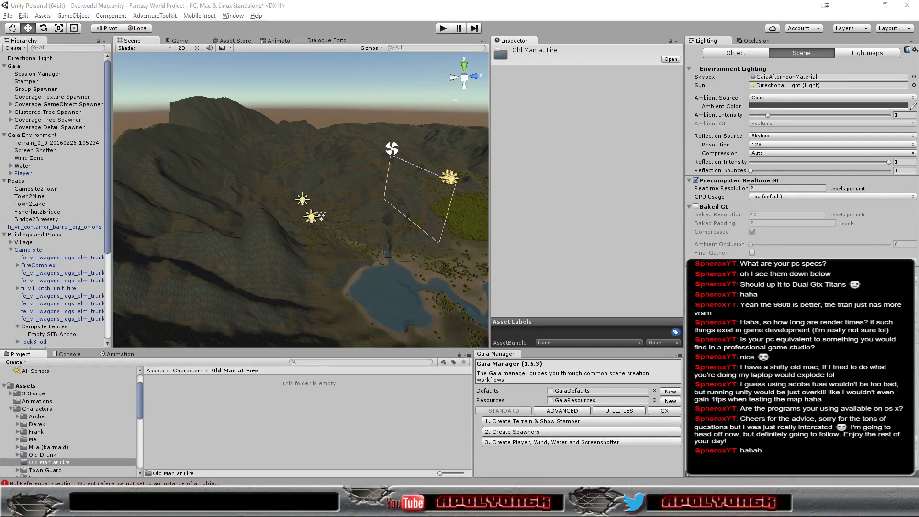
key("alt+Tab")
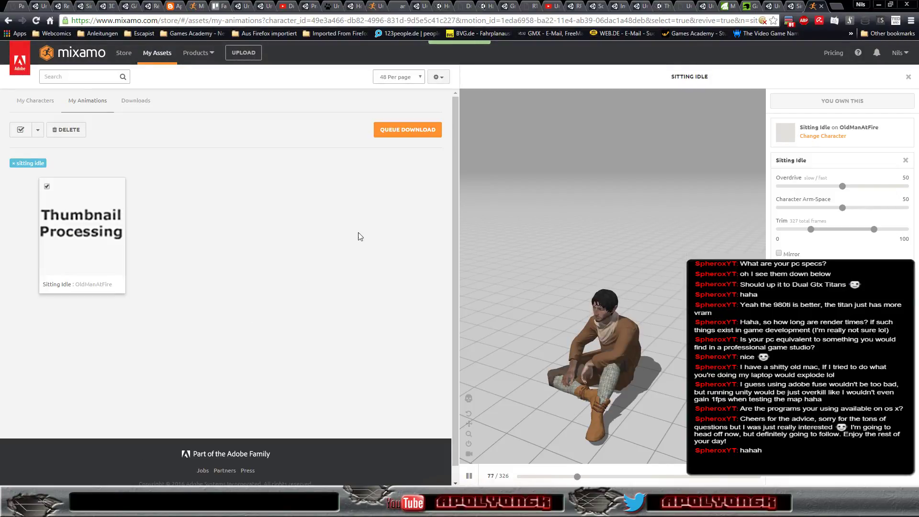
Queue Sitting Idle for download in FBX for Unity (.fbx) format at 60 frames per second.
left_click(399, 136)
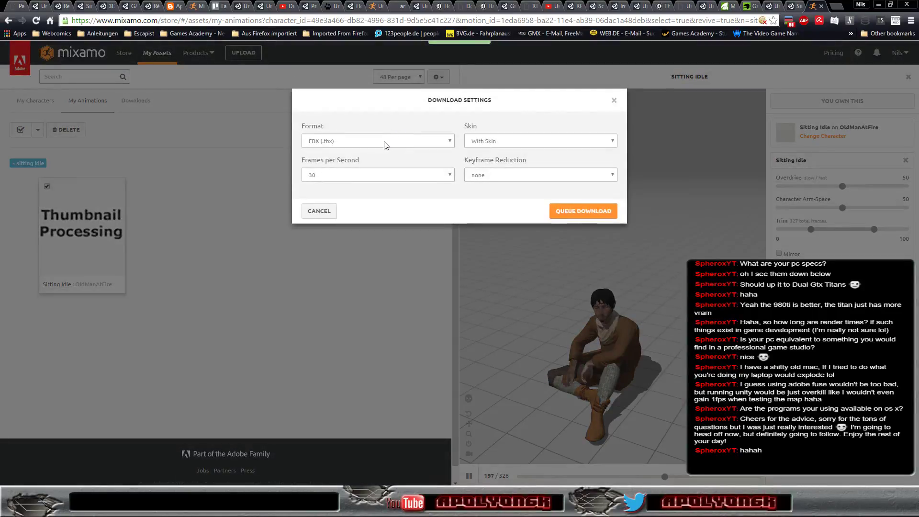
left_click(383, 140)
left_click(341, 160)
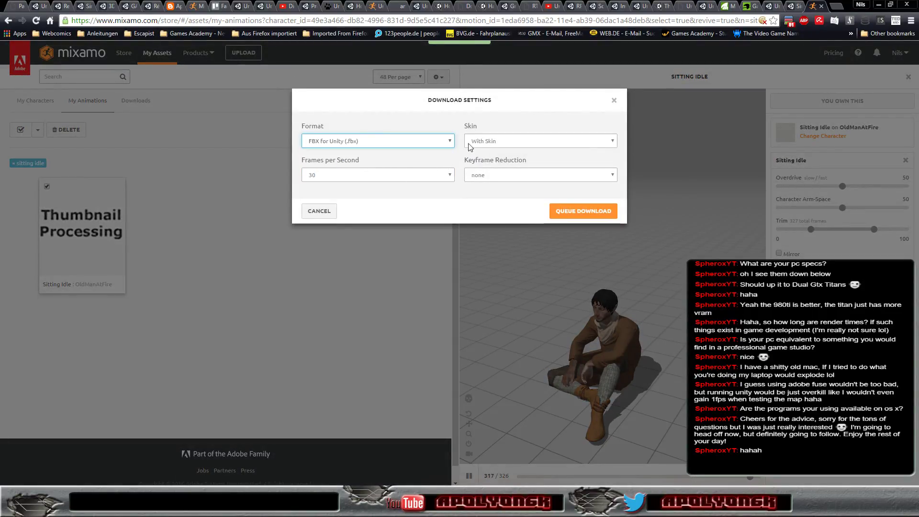
left_click(401, 175)
left_click(376, 203)
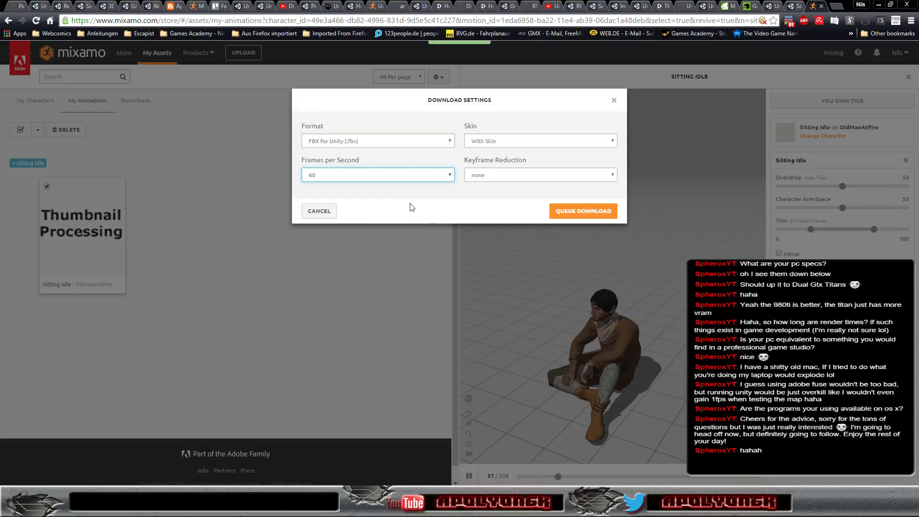
left_click(583, 211)
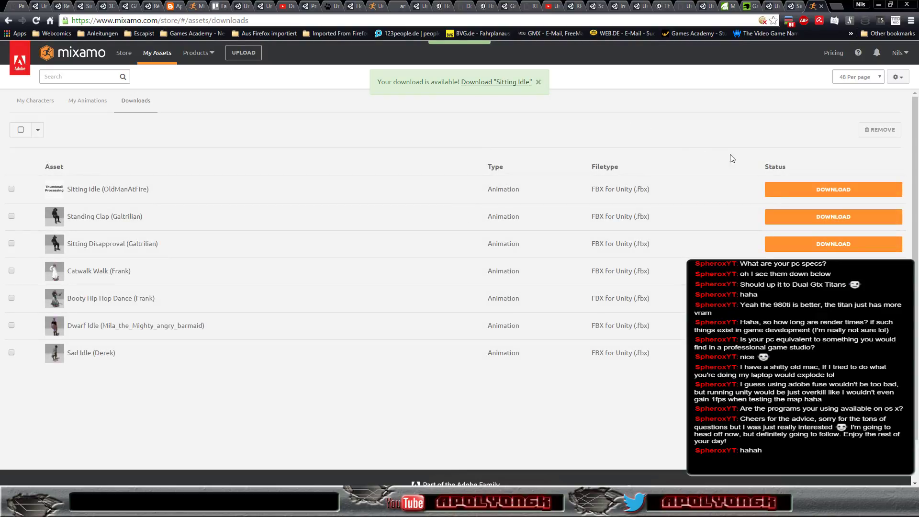
Download the Sitting Idle FBX from the Downloads list and open the downloaded file.
left_click(808, 195)
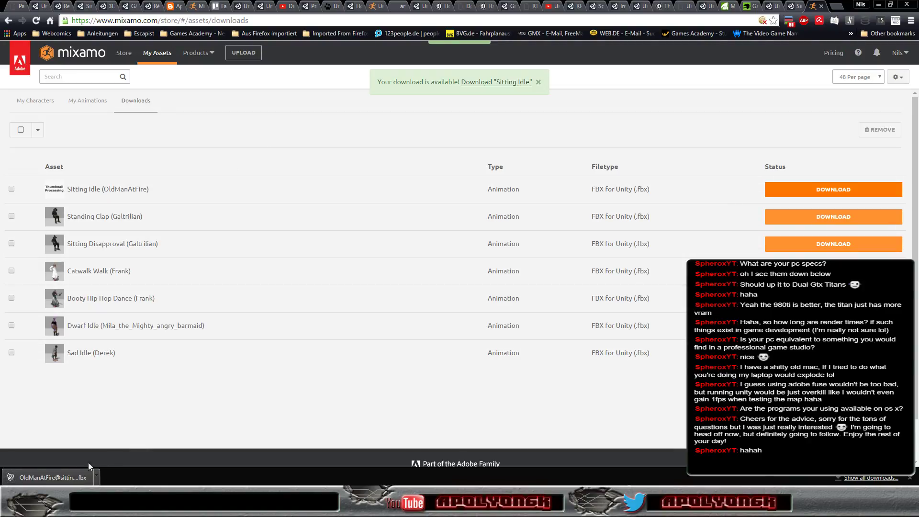
left_click(33, 477)
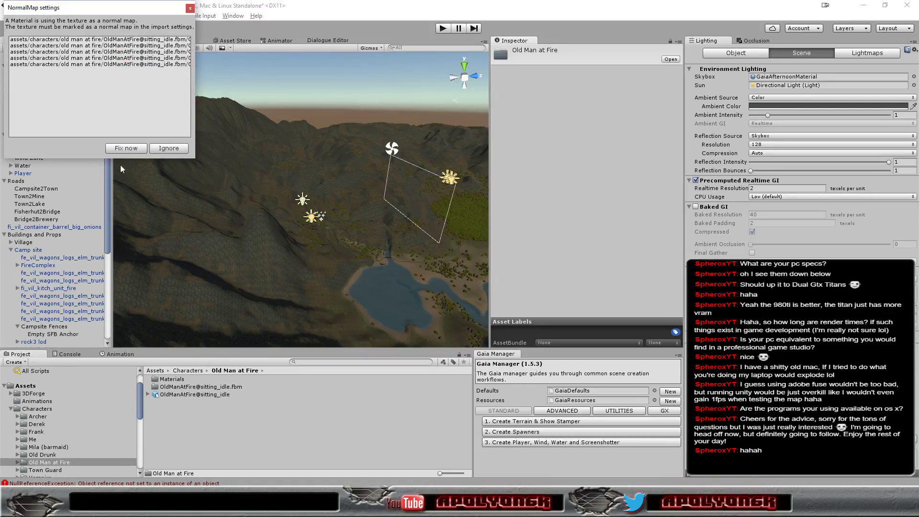
Mark the textures as normal maps, run Fix Fuse Model(s) on sitting_idle, and enable Loop Time on its clip.
left_click(127, 147)
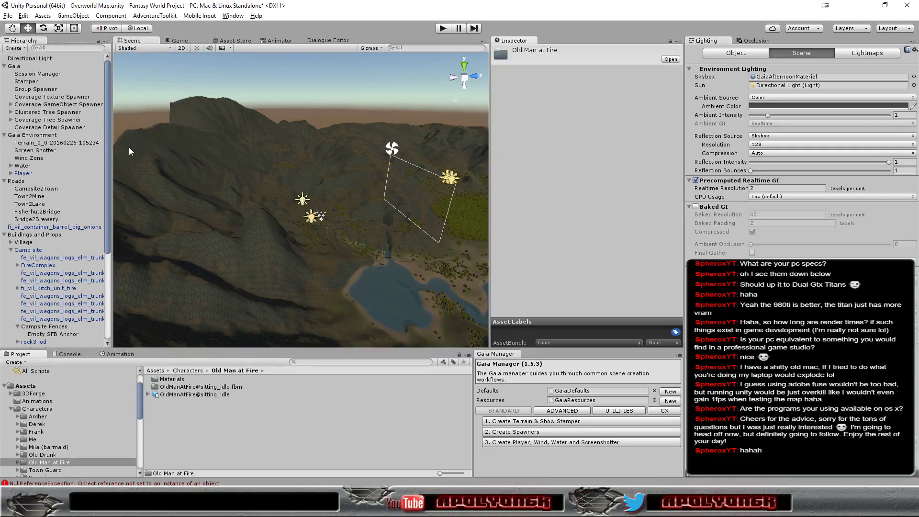
left_click(185, 395)
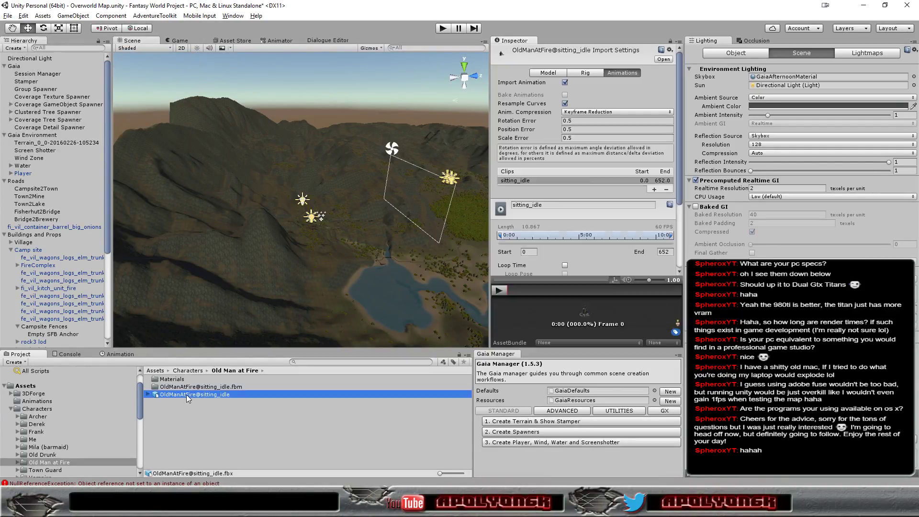
right_click(186, 395)
left_click(210, 389)
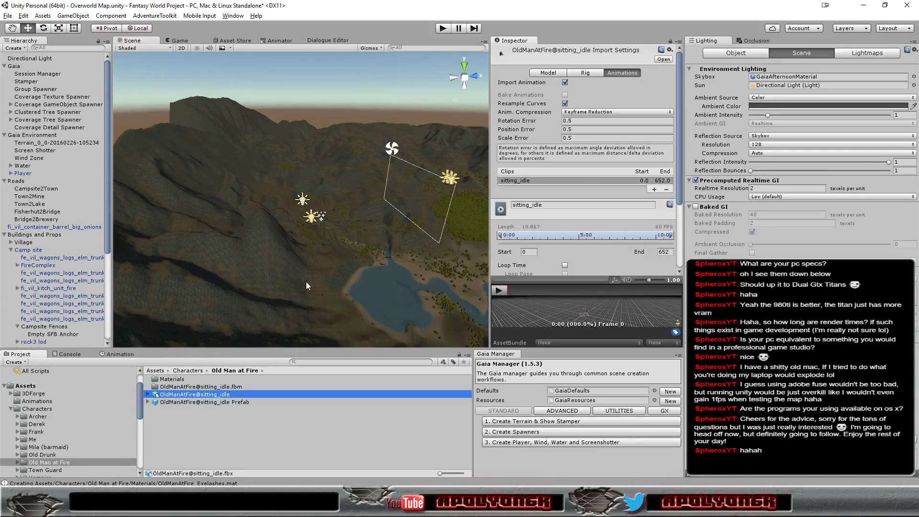
left_click(565, 266)
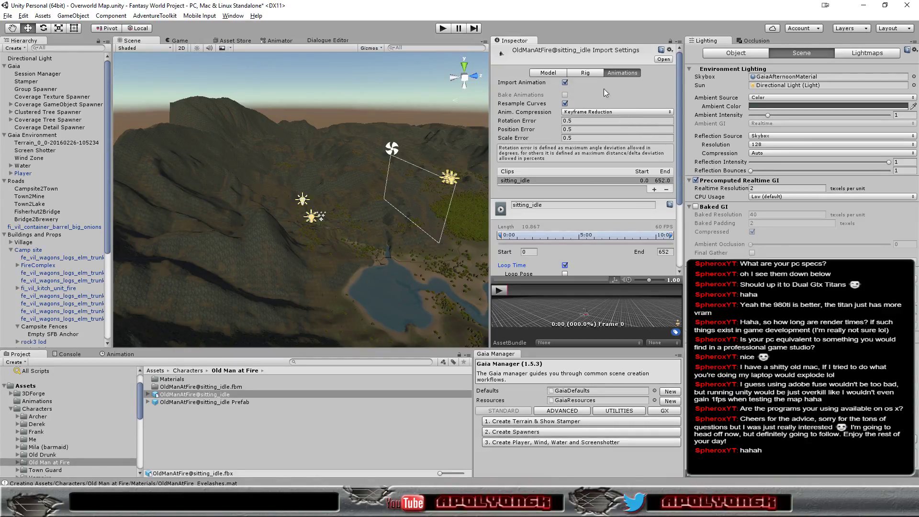
left_click(589, 70)
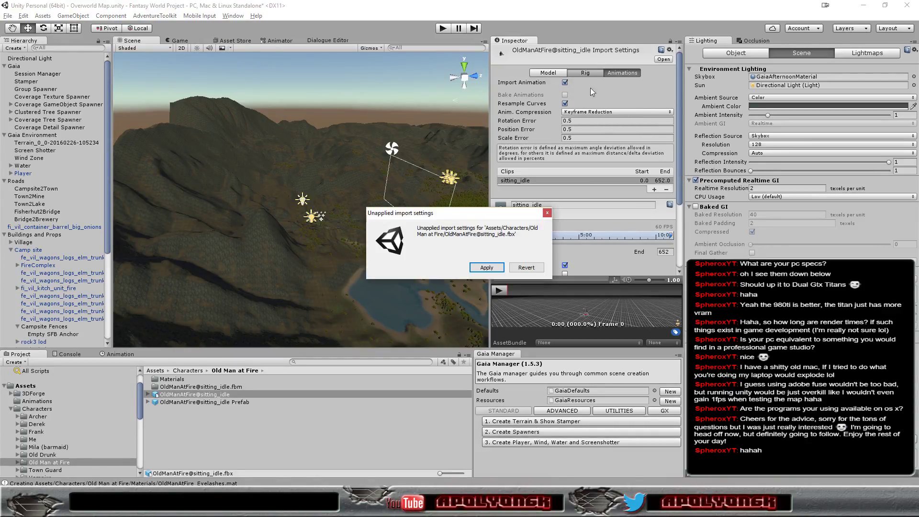
Apply the pending Loop Time change and give the sitting_idle model a Humanoid rig.
left_click(494, 270)
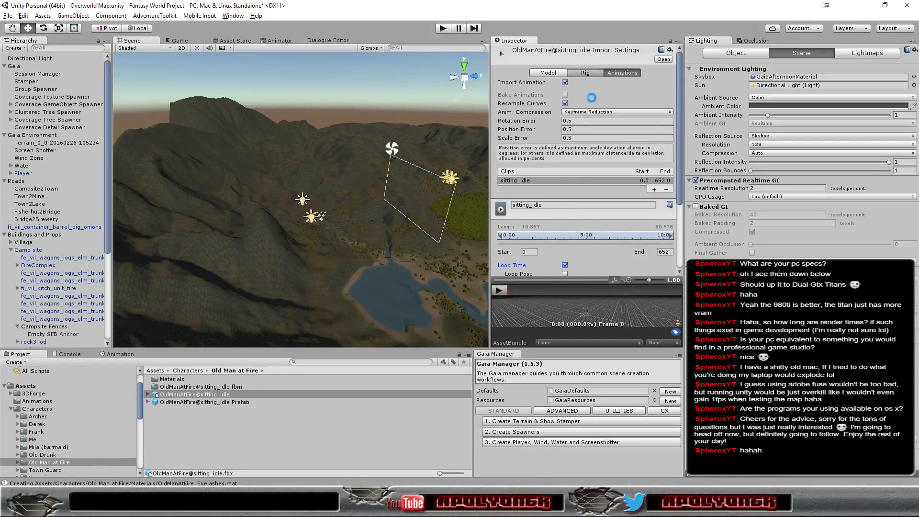
left_click(596, 82)
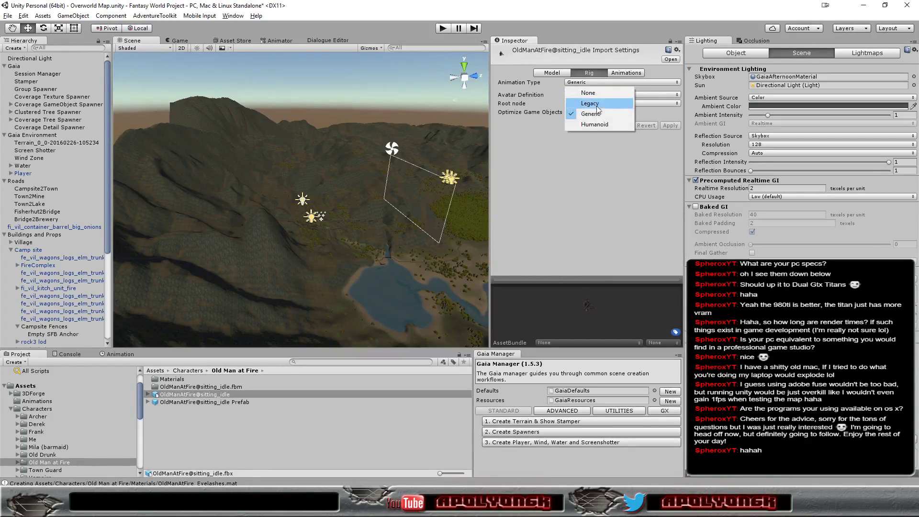
left_click(596, 126)
left_click(670, 140)
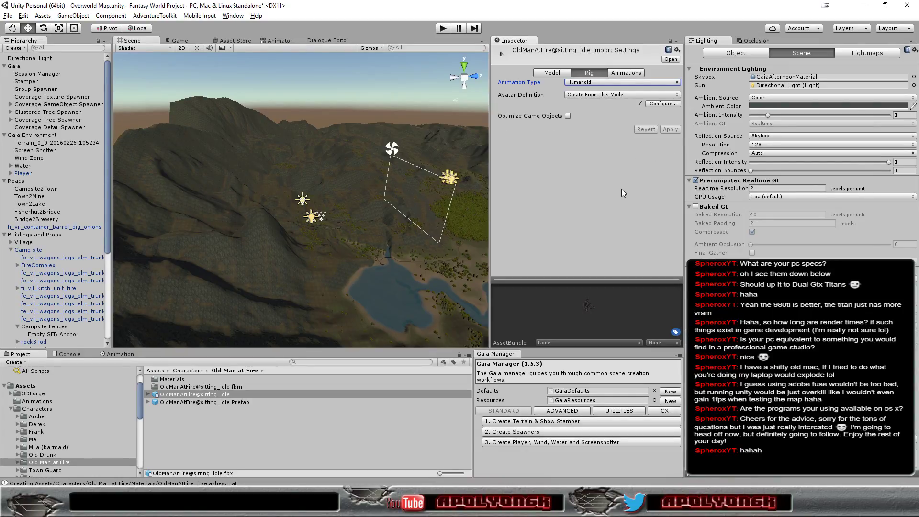
Review the sitting_idle clip's animation import settings.
left_click(625, 72)
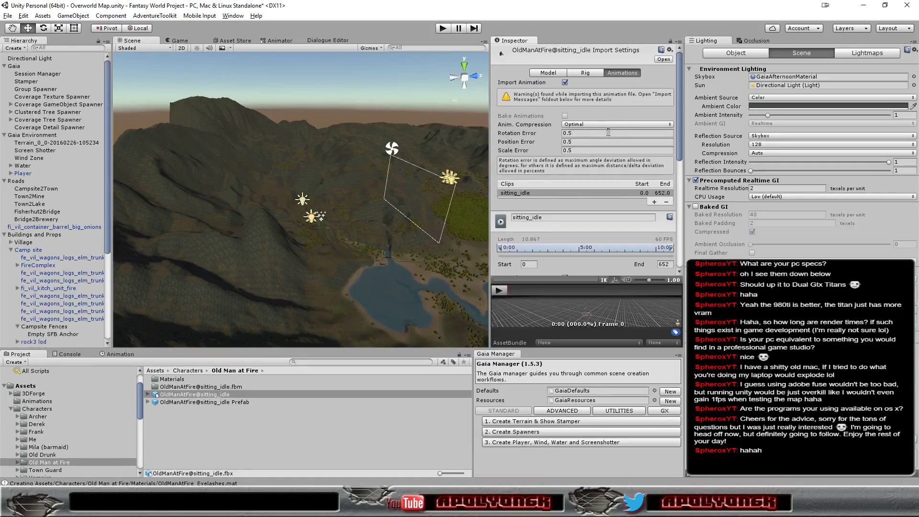
scroll(608, 133, "down", 3)
scroll(584, 141, "down", 1)
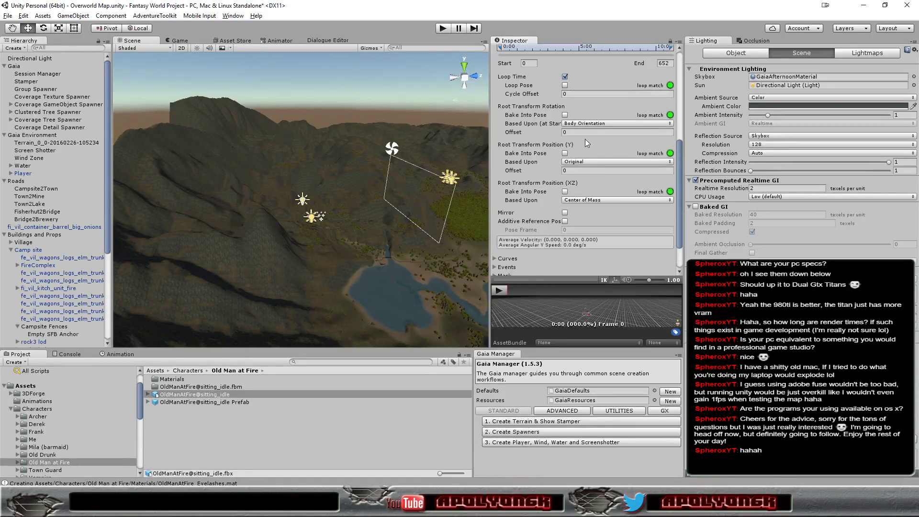
scroll(585, 139, "up", 2)
scroll(585, 139, "up", 3)
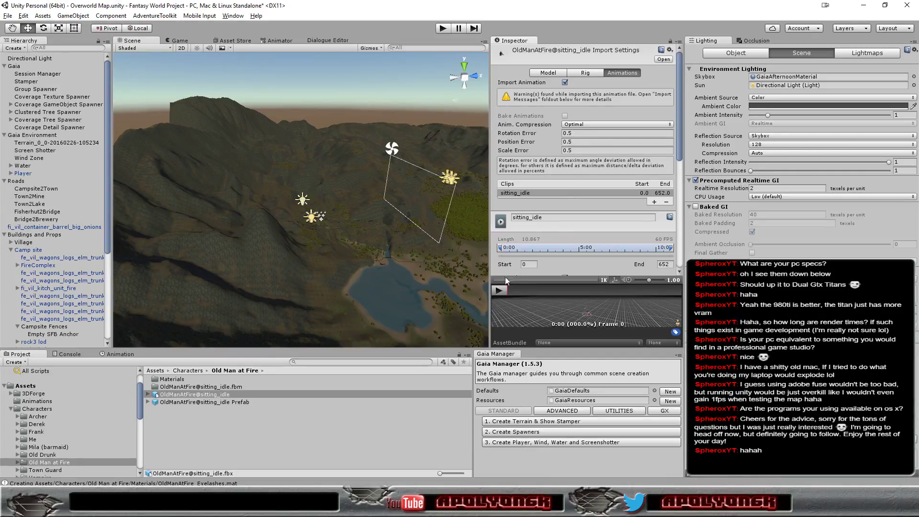
Create an 'Old Man at Fire' animator controller in the character's folder and open it in the Animator.
left_click(215, 424)
right_click(213, 423)
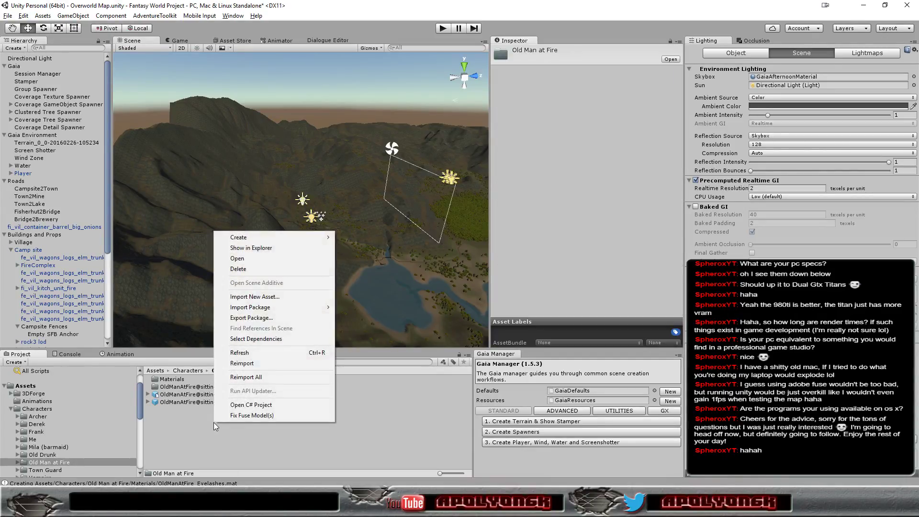
mouse_move(273, 237)
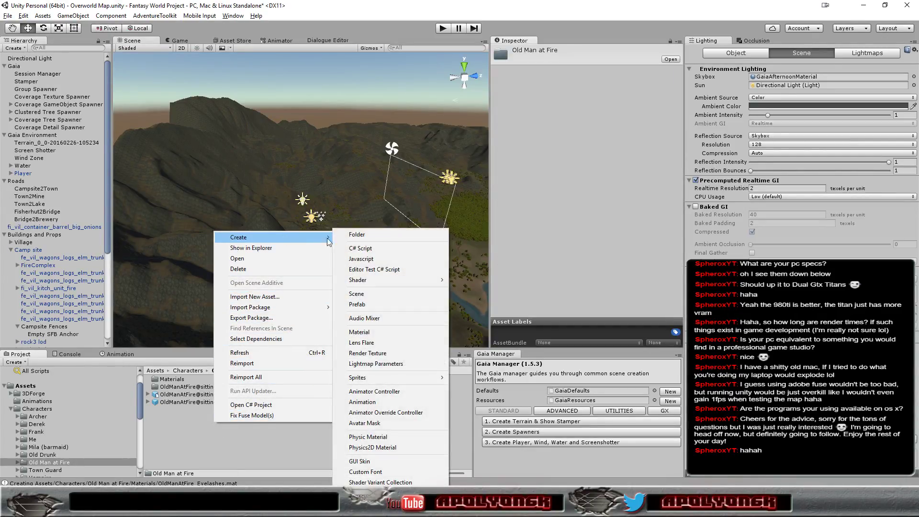
left_click(382, 392)
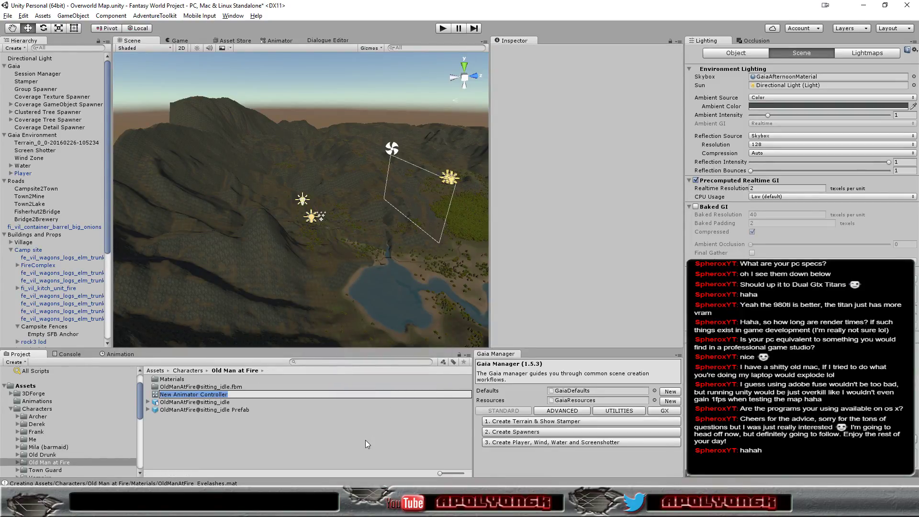
type("Old ")
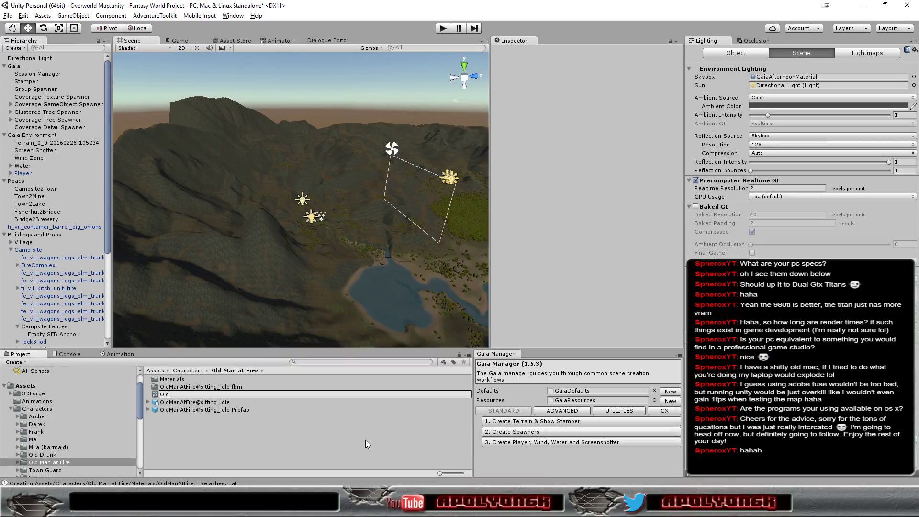
type("MAn")
type("Man")
type(" at Fire")
key("Return")
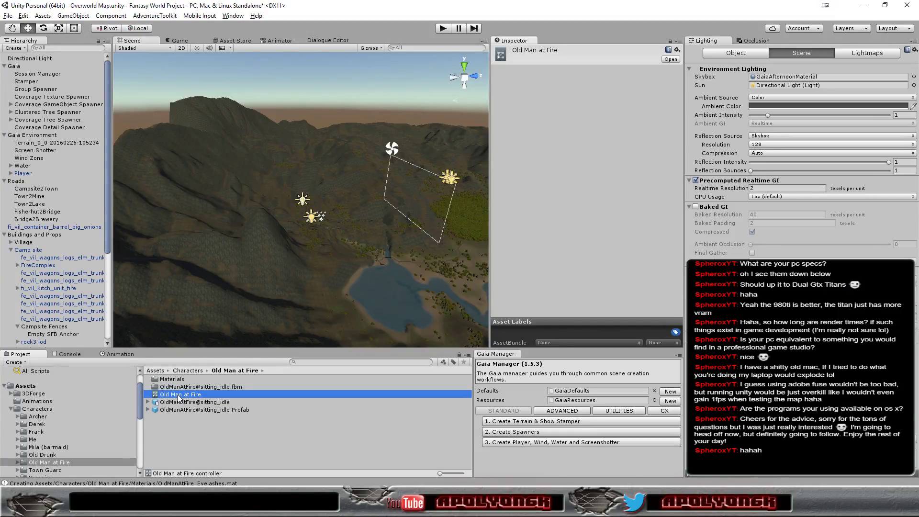
double_click(179, 395)
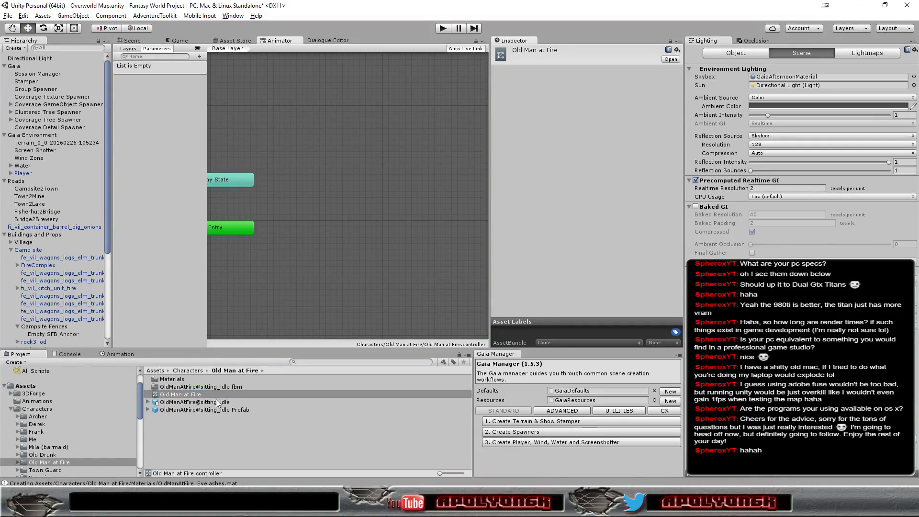
Add sitting_idle as the default state and assign the Old Man at Fire controller to the sitting_idle prefab.
mouse_move(212, 404)
left_mouse_down()
mouse_move(375, 202)
mouse_move(336, 228)
left_mouse_up()
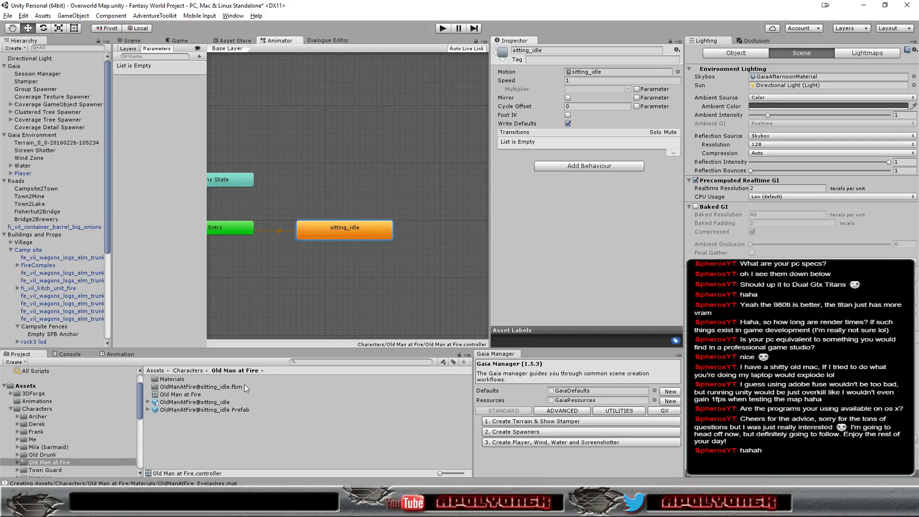
left_click(220, 410)
left_click_drag(197, 395, 574, 114)
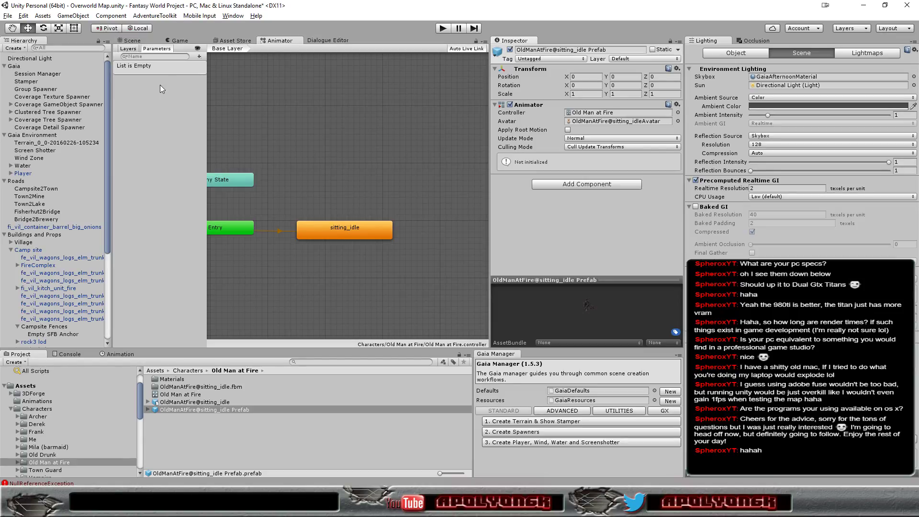
Frame the Camp site in the Scene view and drop the sitting_idle prefab beside the cart by the fire.
left_click(25, 250)
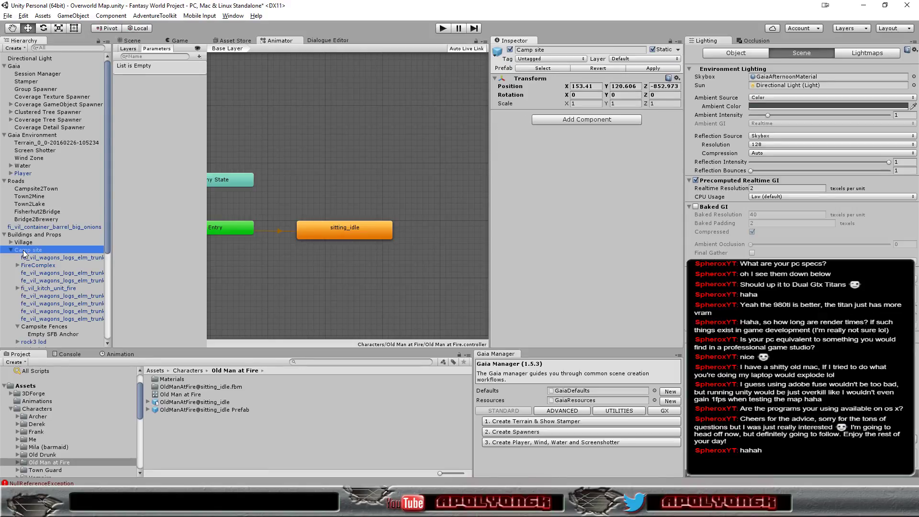
left_click(130, 42)
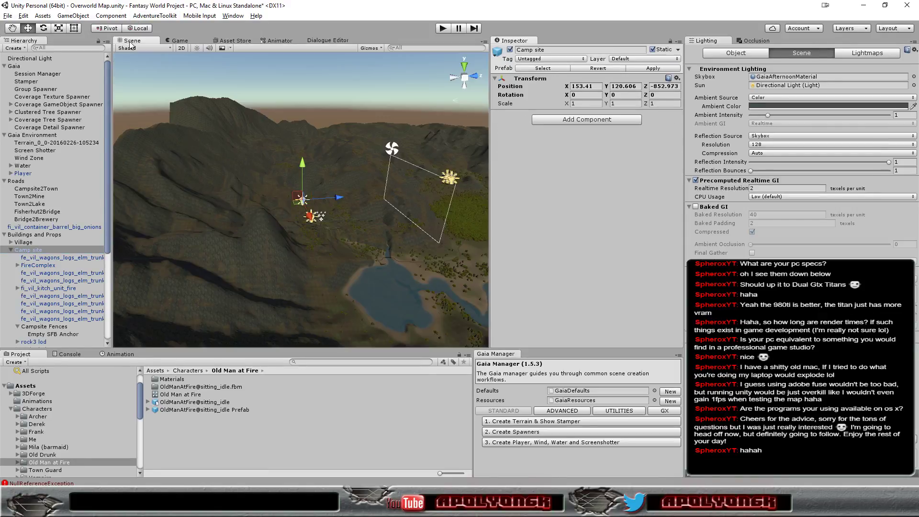
double_click(33, 251)
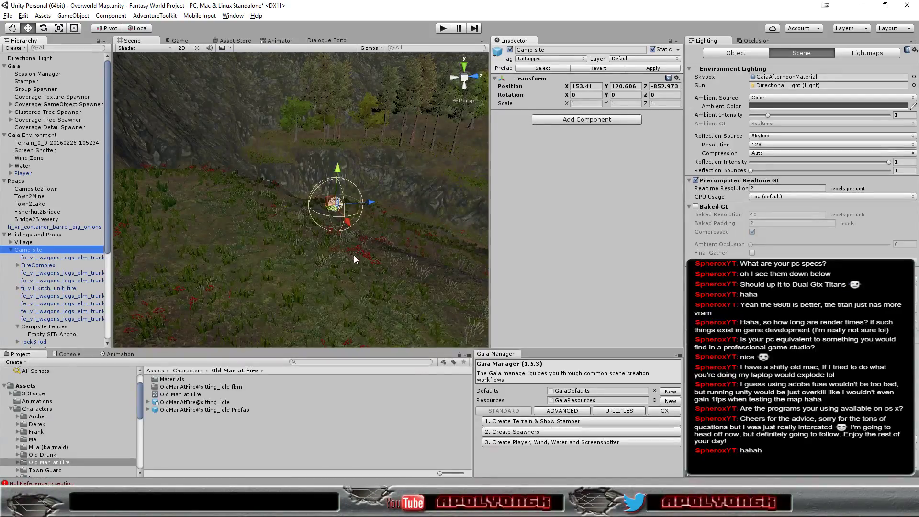
scroll(355, 254, "up", 2)
scroll(364, 259, "up", 2)
scroll(366, 257, "up", 2)
scroll(368, 258, "up", 2)
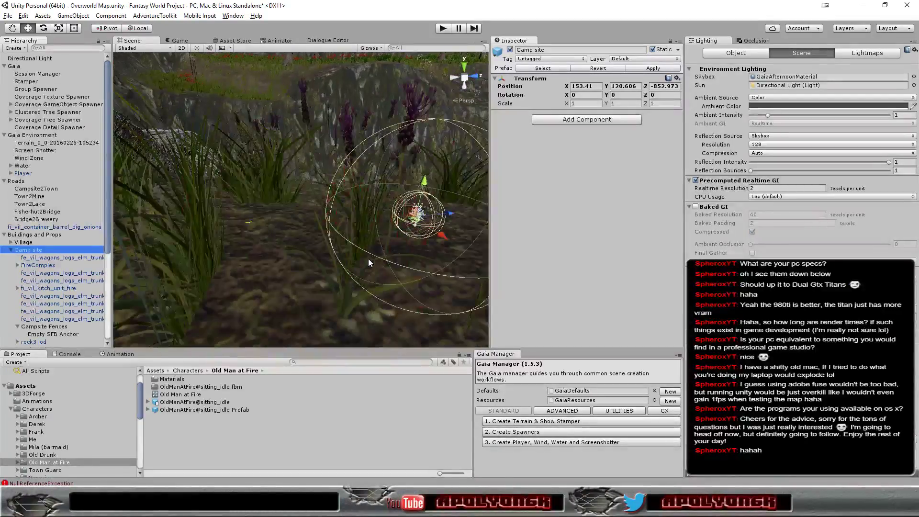
left_click_drag(368, 262, 154, 239, "alt")
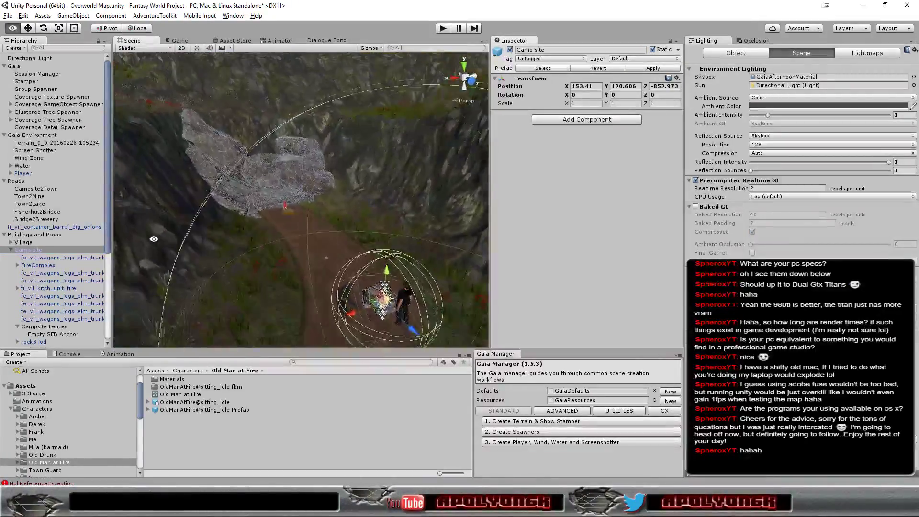
left_click_drag(154, 239, 105, 223, "alt")
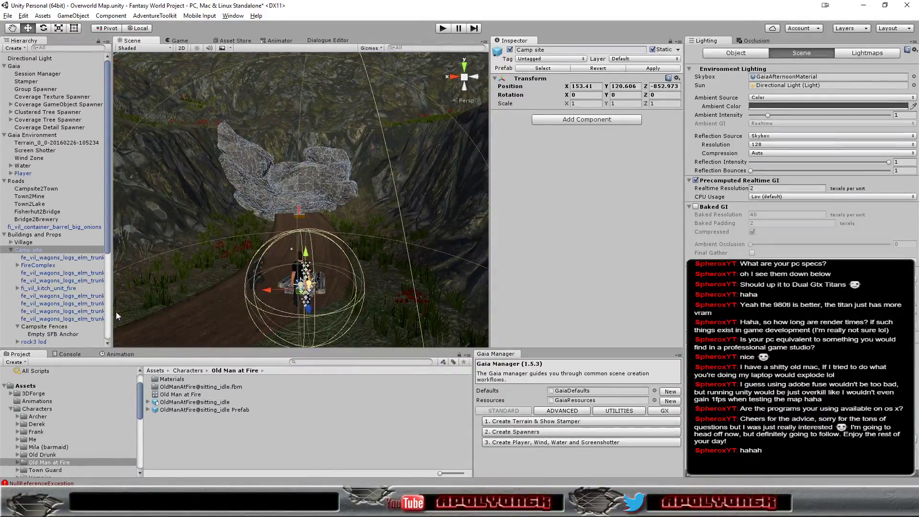
mouse_move(223, 411)
left_mouse_down()
mouse_move(346, 289)
mouse_move(310, 241)
left_mouse_up()
Rotate the old man to 78.7 on Y and slide him next to the campfire logs.
scroll(352, 314, "up", 3)
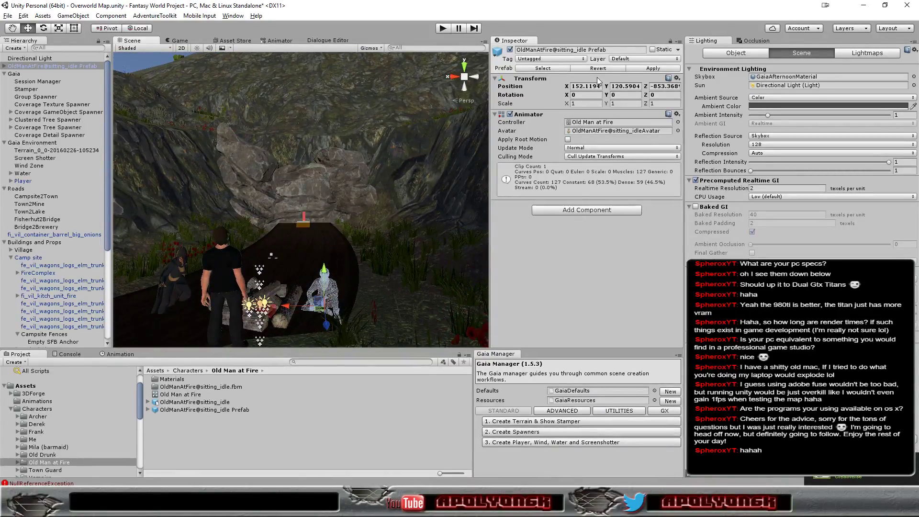
left_click(605, 96)
type("45.7")
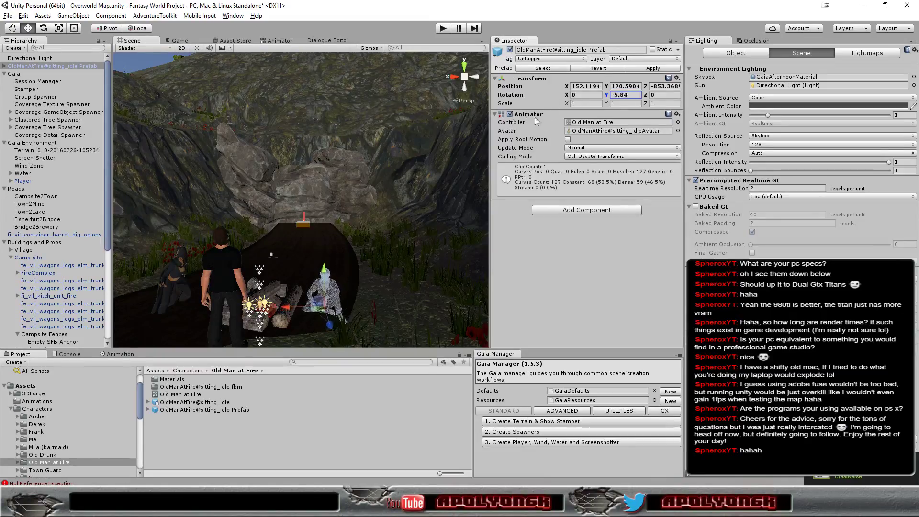
key("BackSpace")
key("BackSpace")
key("BackSpace")
type("78.7")
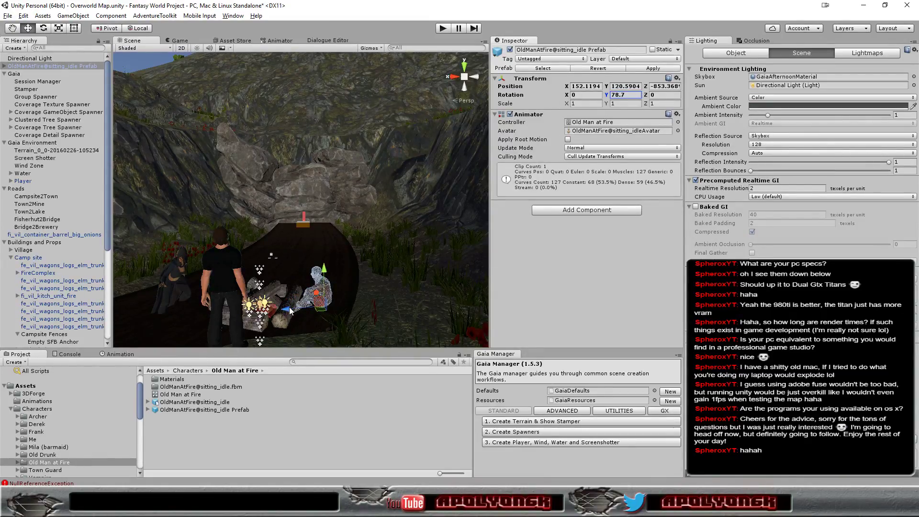
left_click_drag(288, 311, 317, 313)
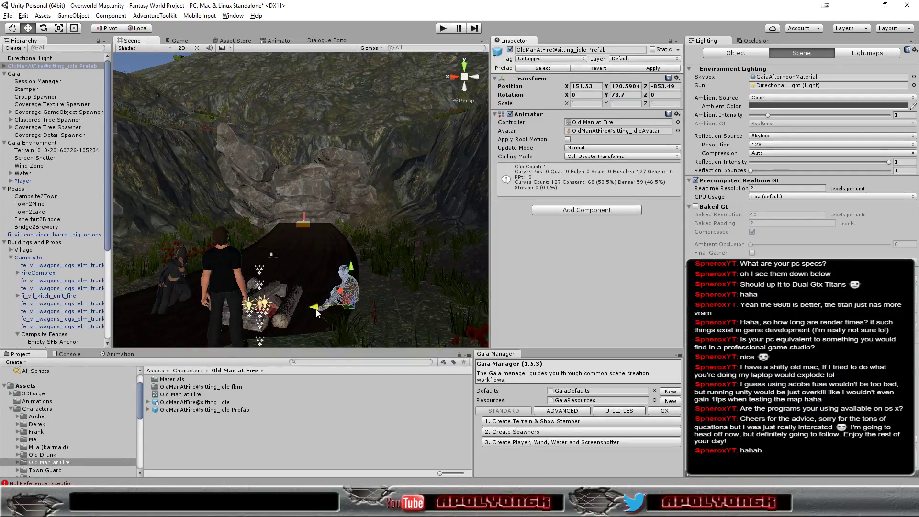